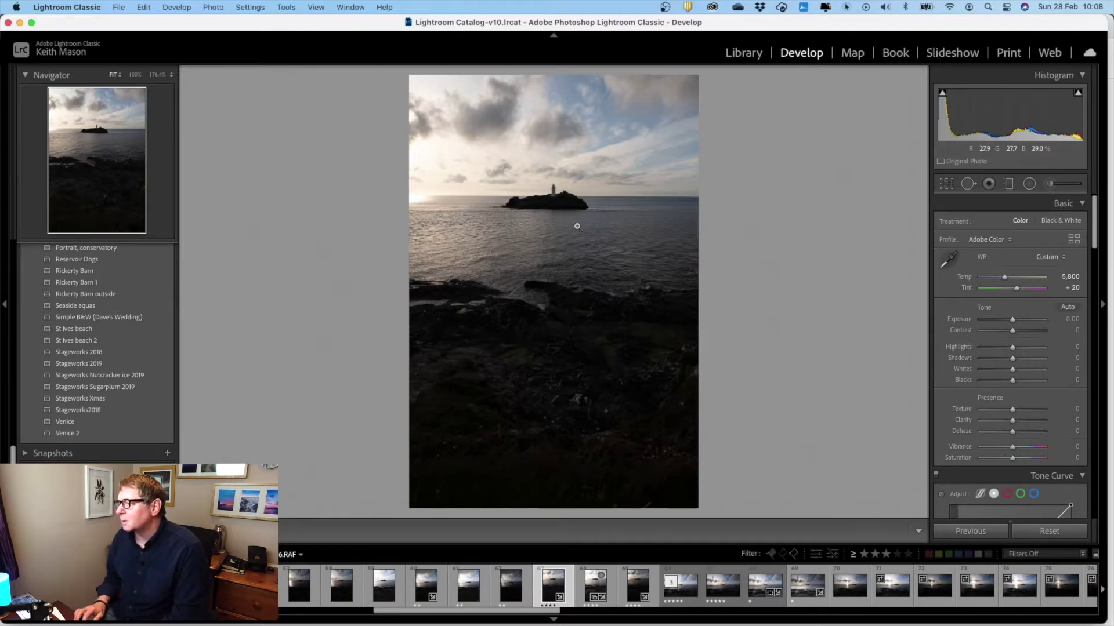
Step: Step through the three lighthouse brackets and open them as layers in one Photoshop document
key("Right")
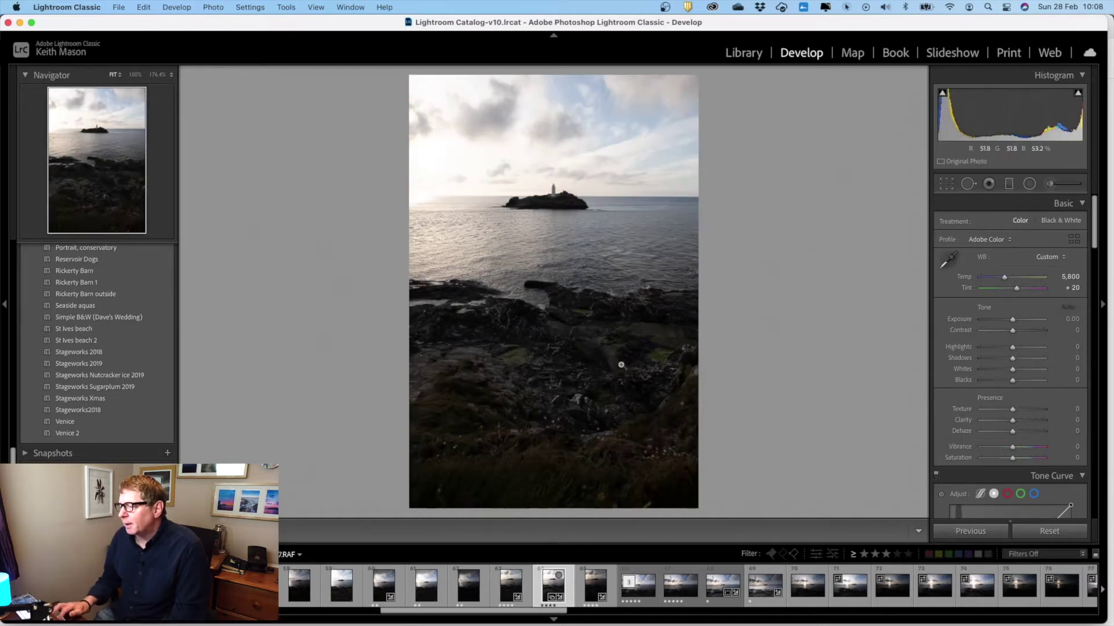
key("Right")
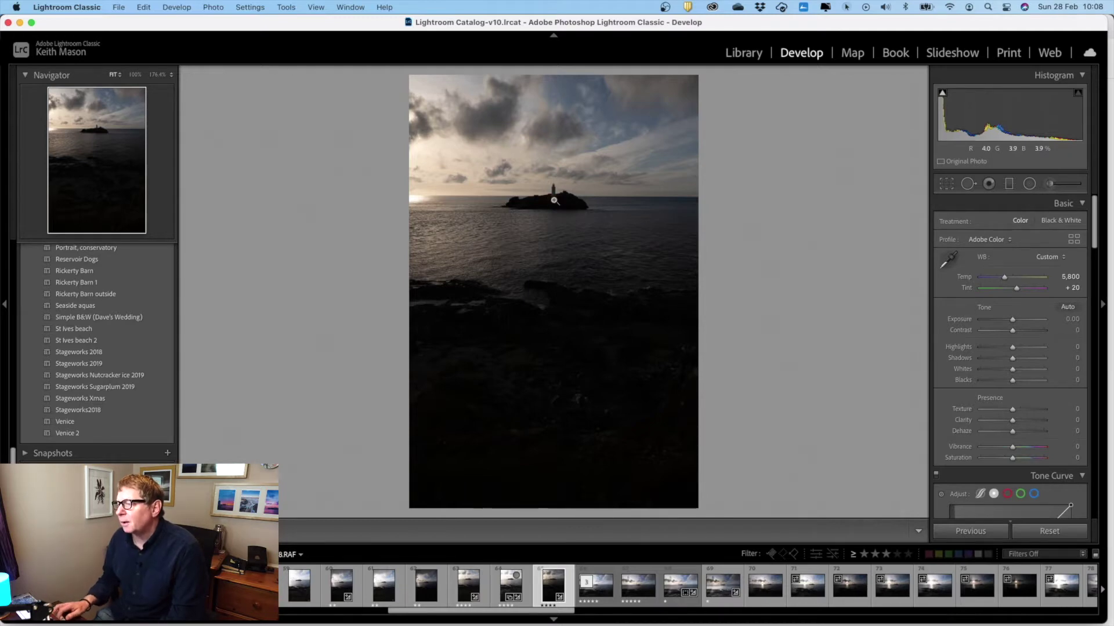
right_click(548, 398)
mouse_move(534, 398)
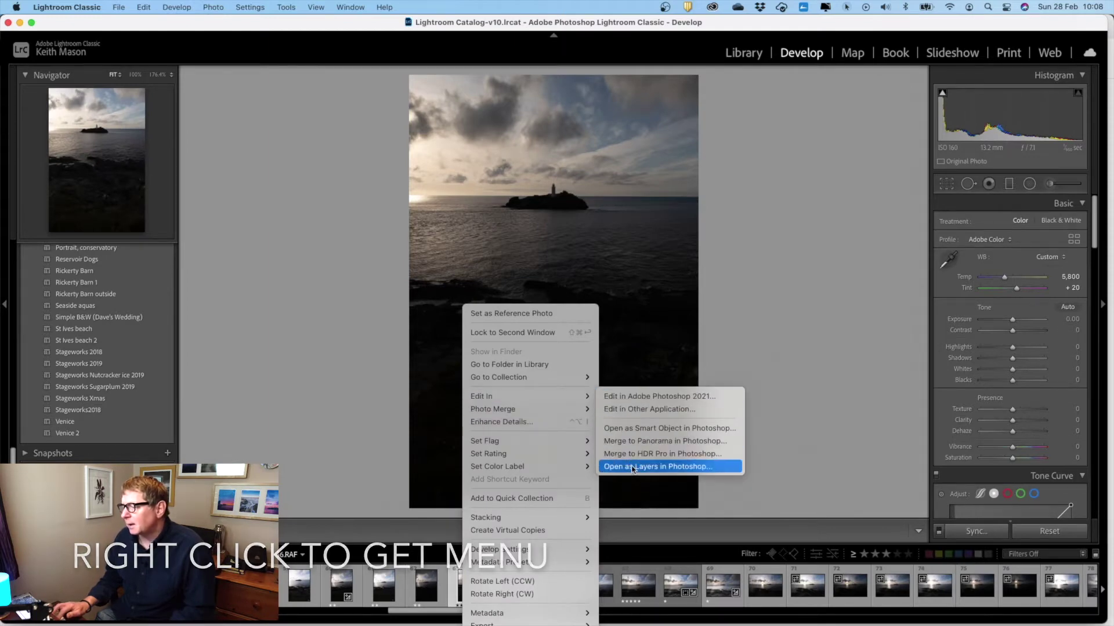
left_click(633, 468)
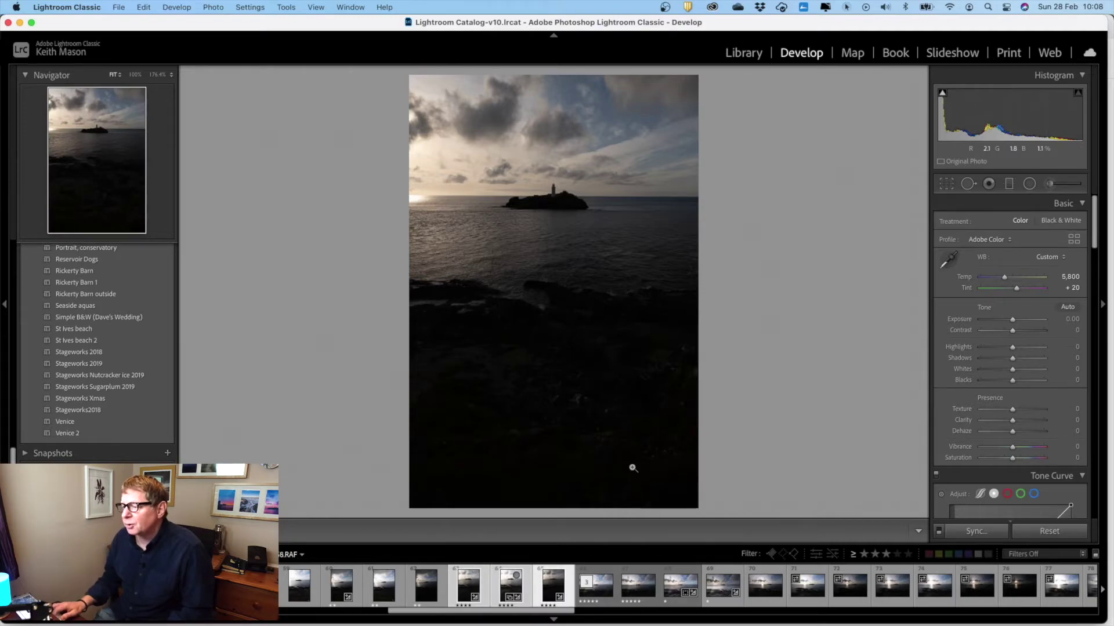
key("ctrl+Up")
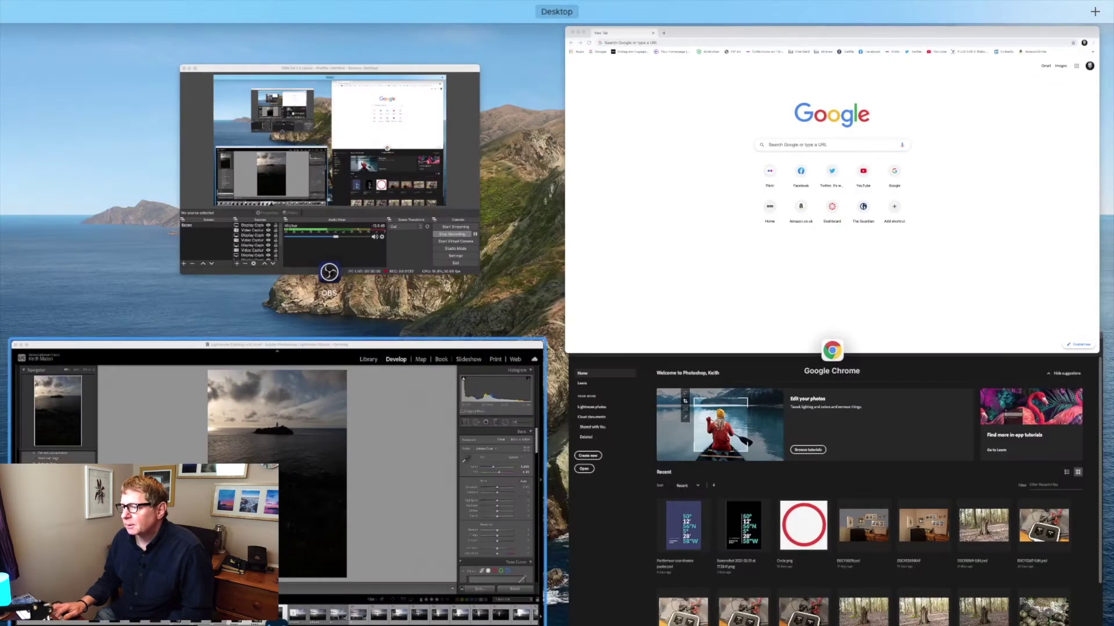
Step: Bring up the Photoshop window stacking DSCF2356, DSCF2357 and DSCF2358 as layers
left_click(667, 512)
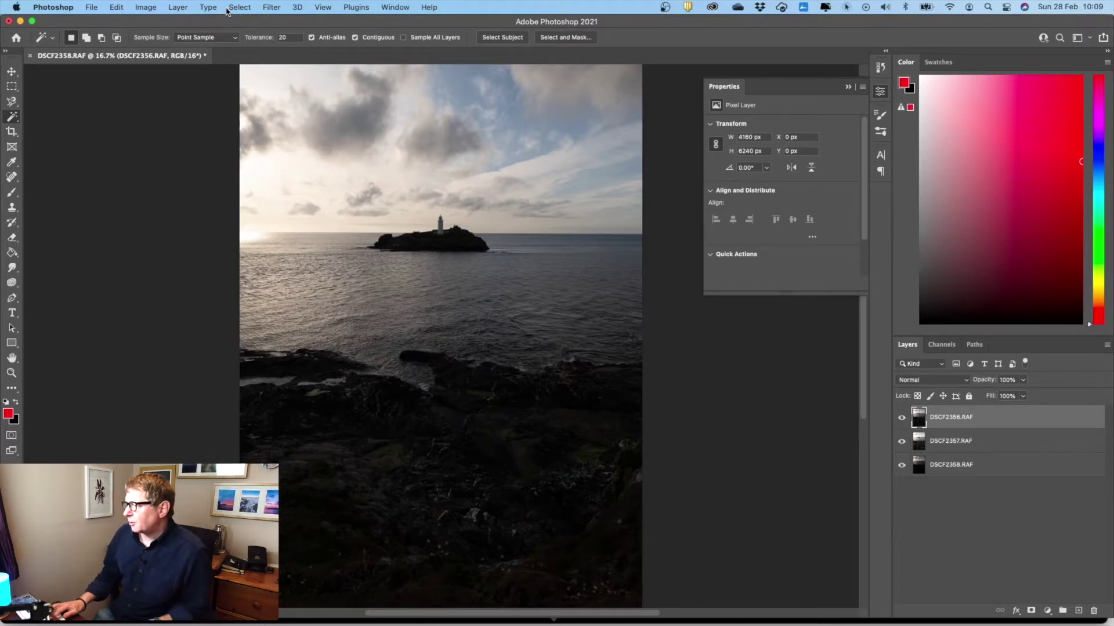
Step: Select all three lighthouse layers, auto-align them, and open the Auto-Blend Layers dialog
left_click(972, 471, "shift")
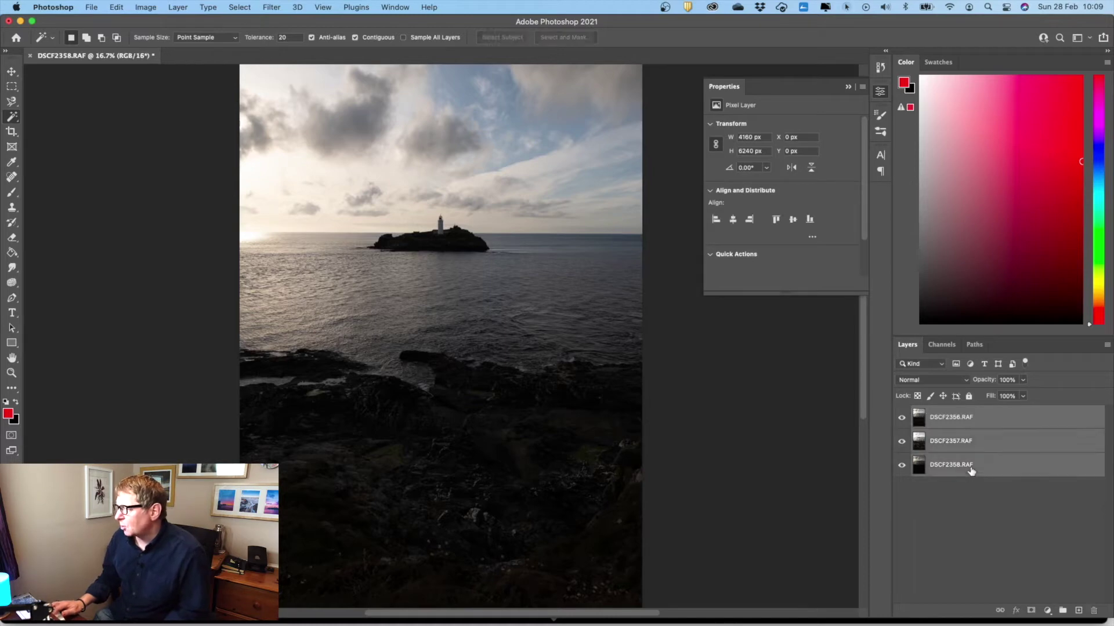
left_click(116, 7)
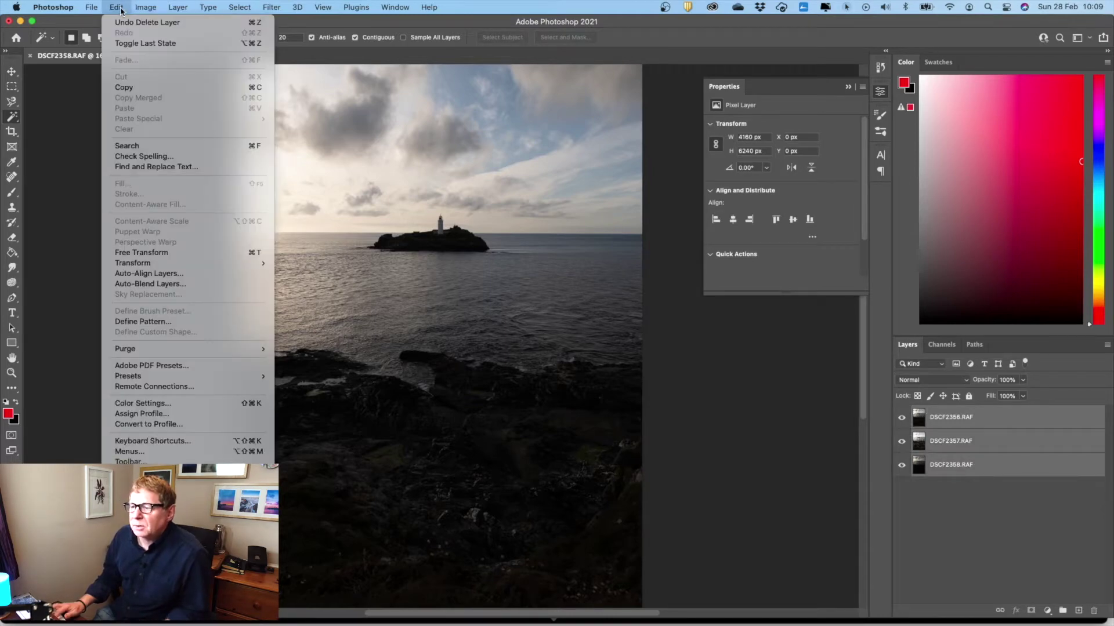
left_click(156, 274)
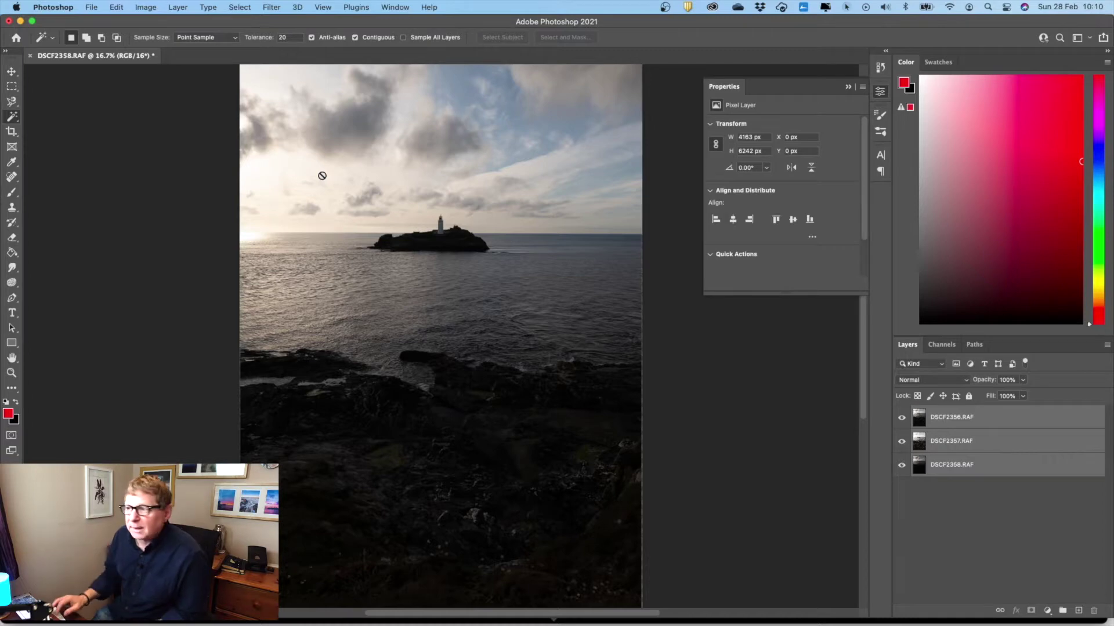
left_click(115, 7)
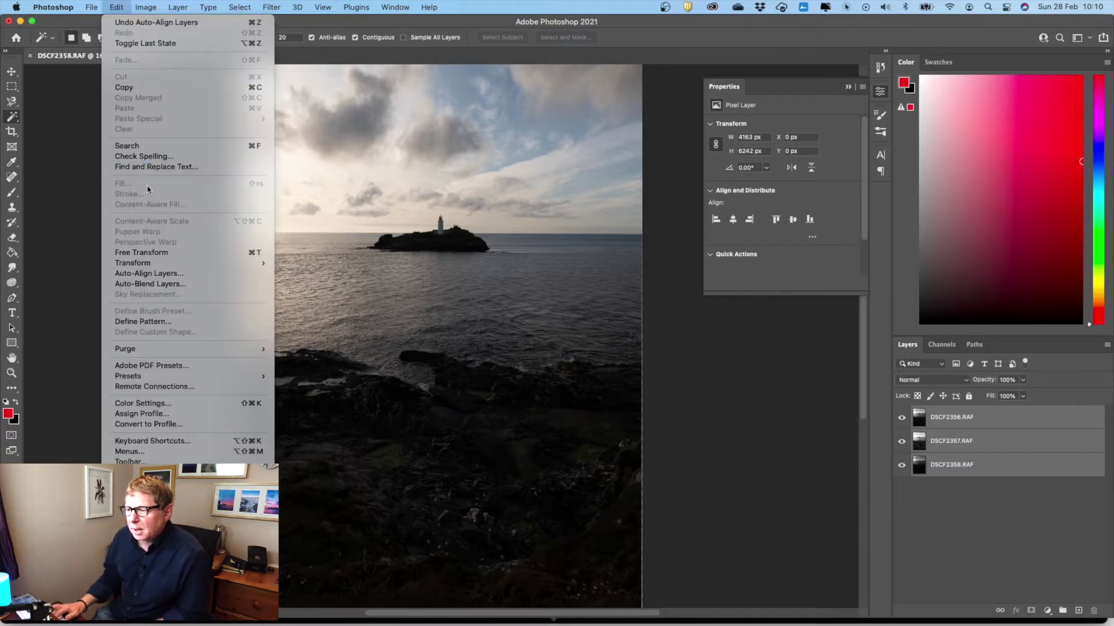
left_click(139, 286)
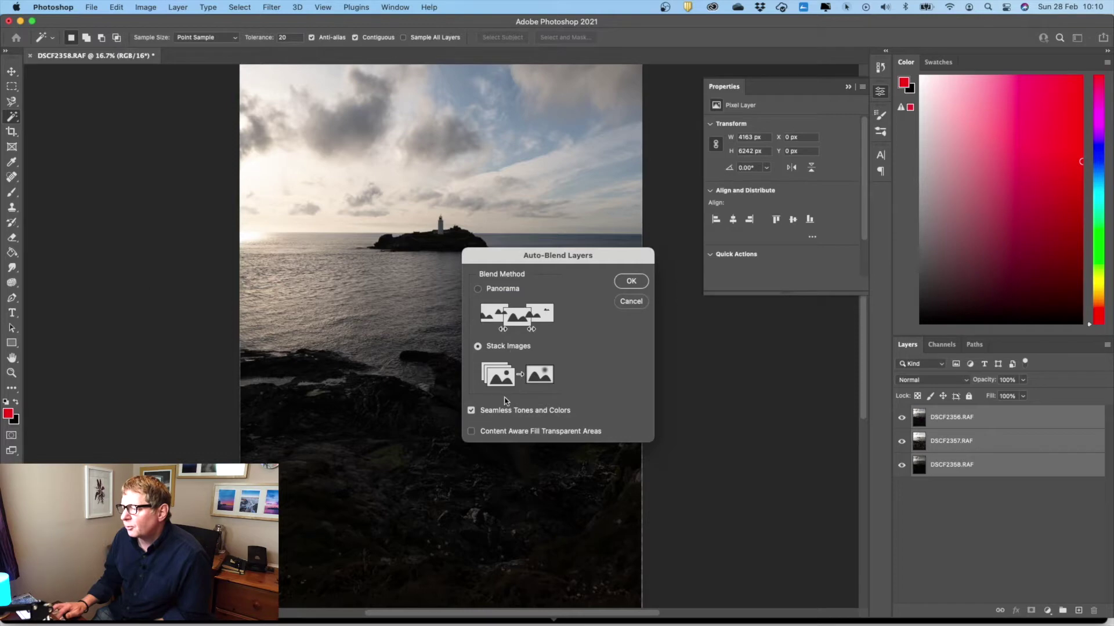
Step: Auto-blend the layers using Stack Images with Seamless Tones and Colors
left_click(630, 282)
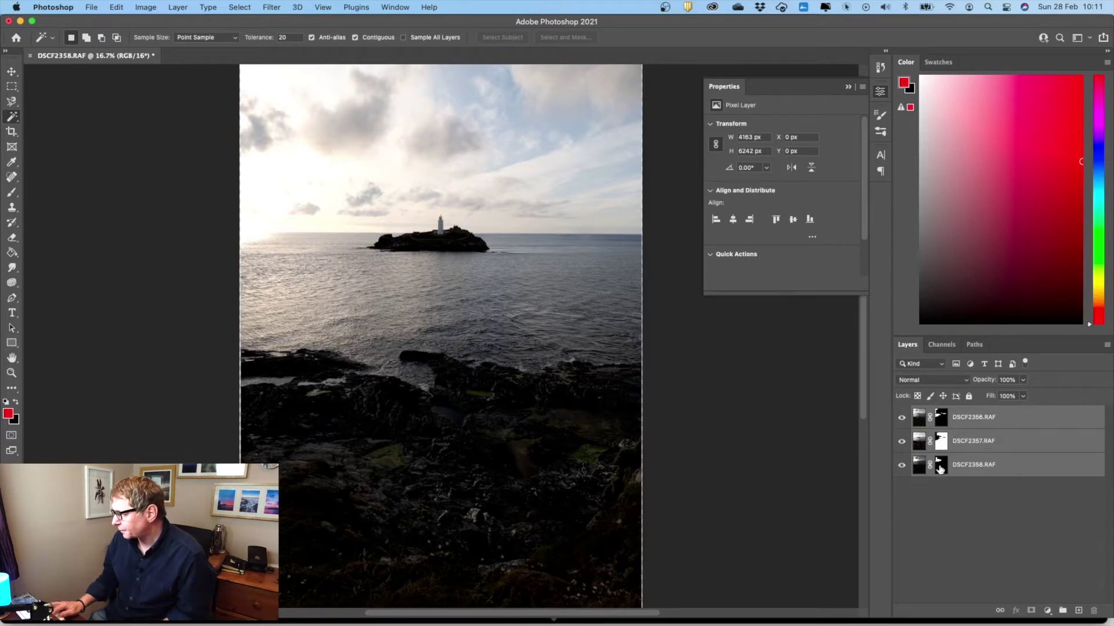
left_click(902, 419)
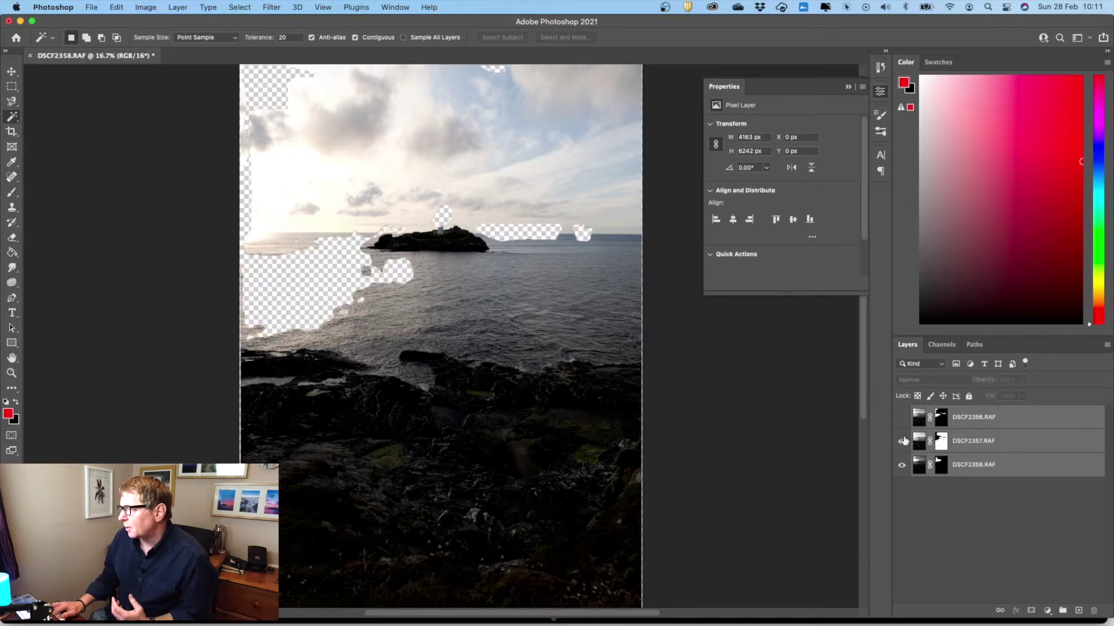
left_click(902, 441)
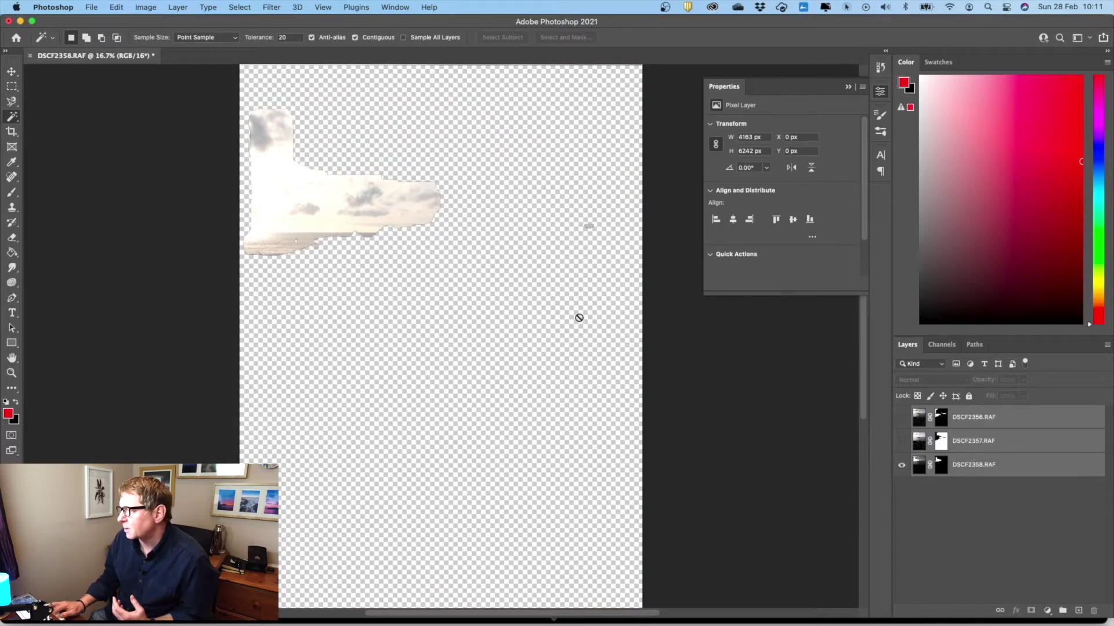
left_click(902, 442)
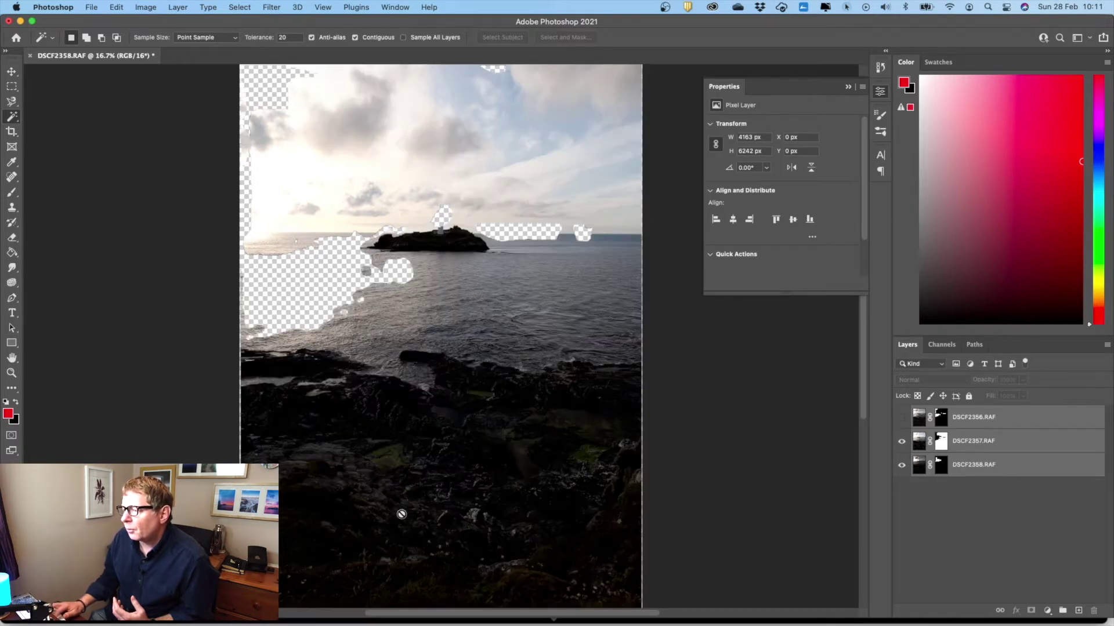
left_click(902, 418)
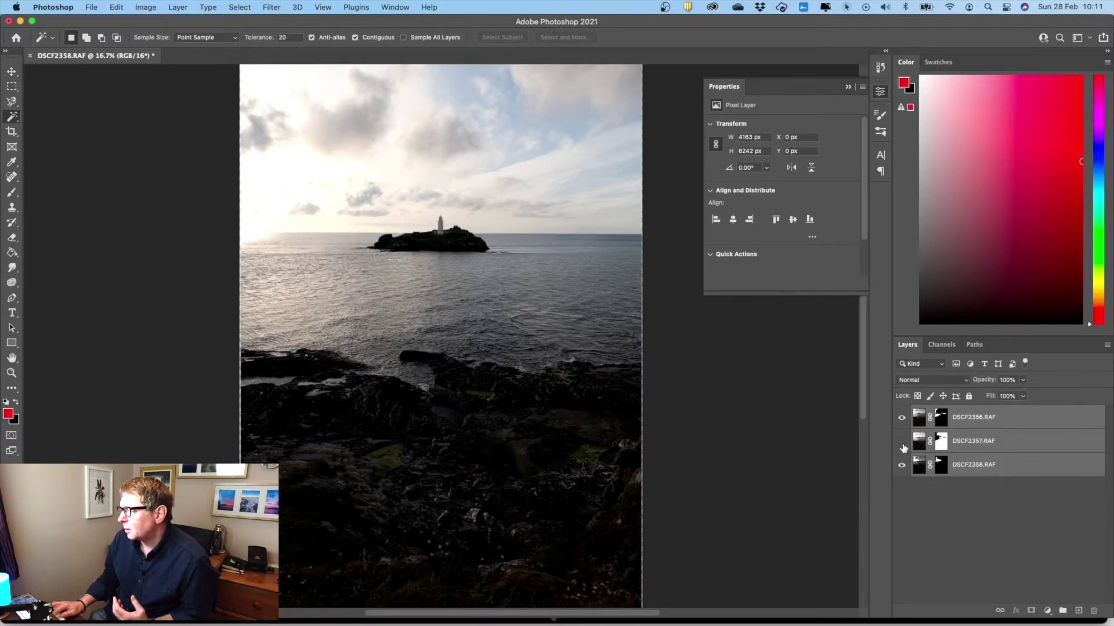
left_click(902, 442)
left_click(902, 465)
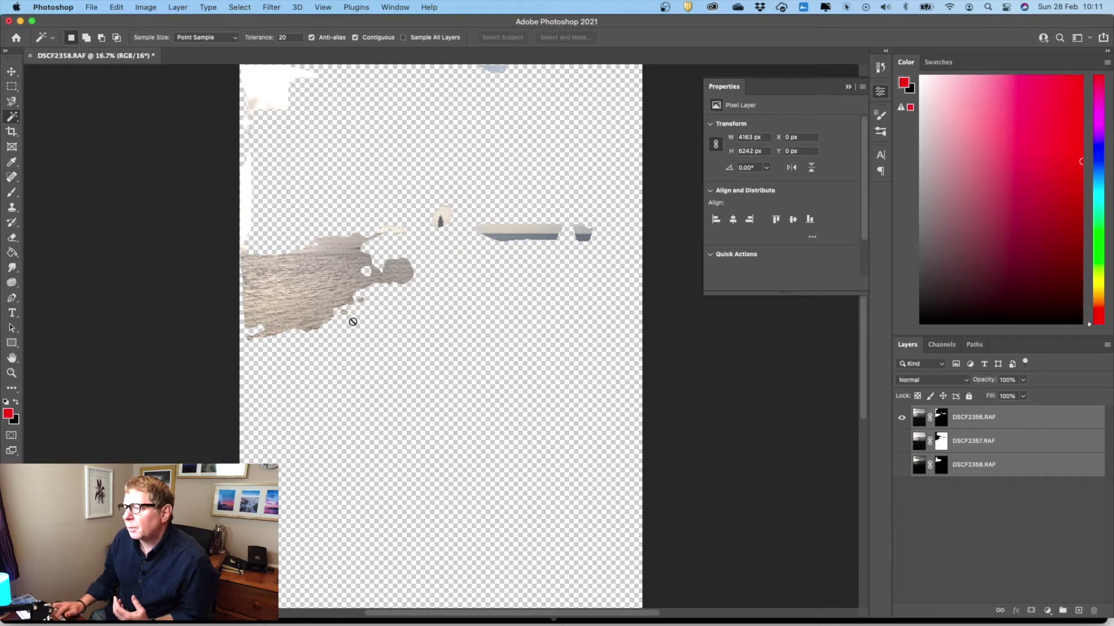
left_click(903, 441)
left_click(902, 465)
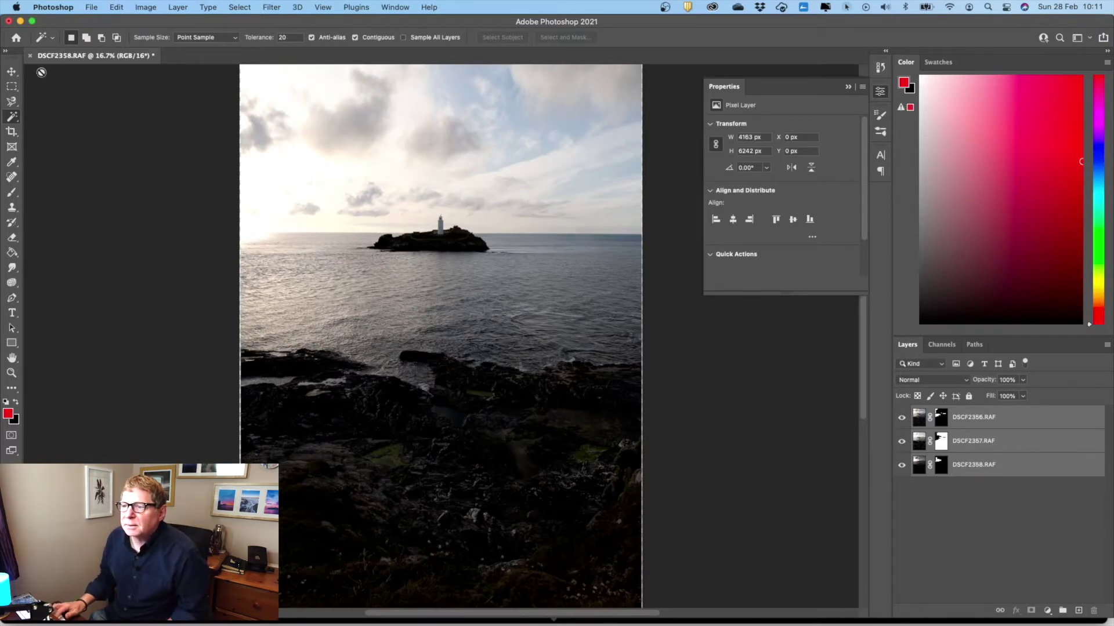
left_click(29, 56)
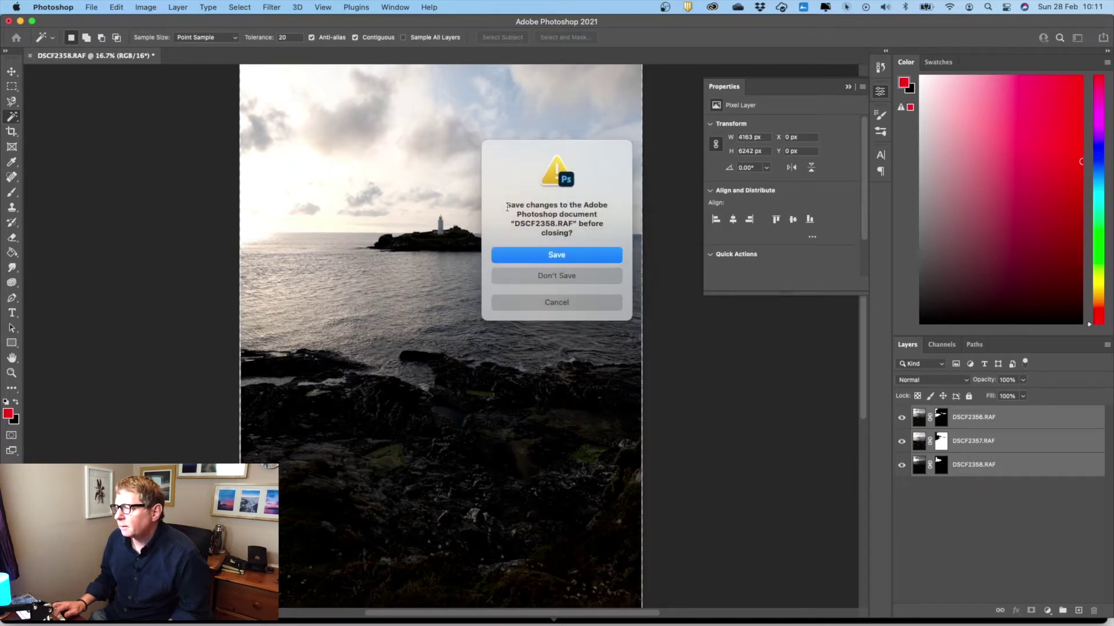
Step: Save the blended lighthouse image when closing the Photoshop document
left_click(557, 256)
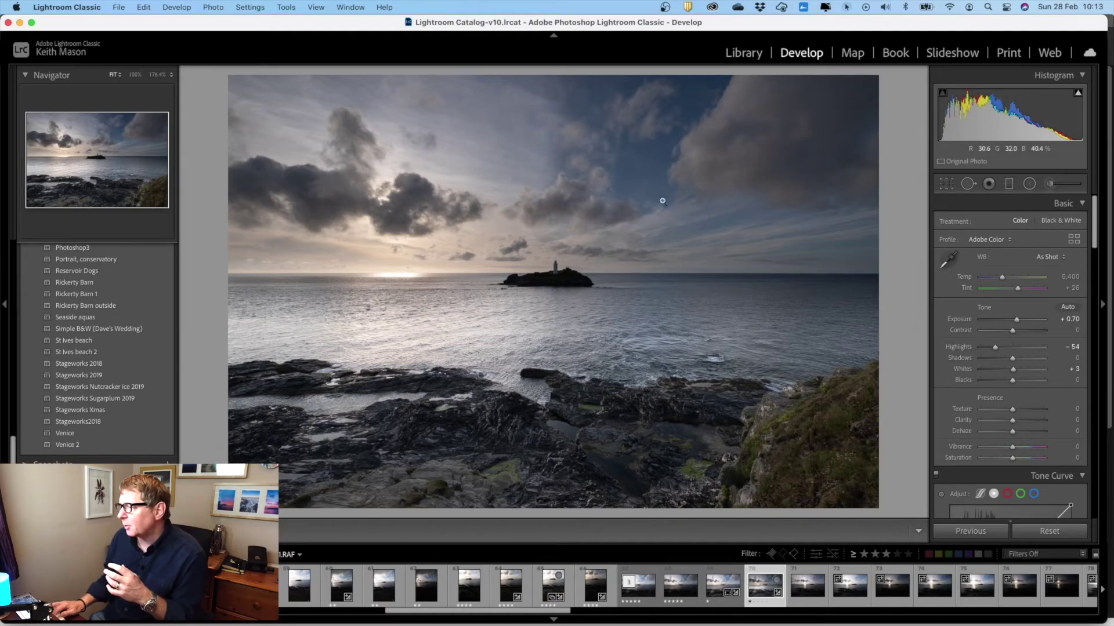
Step: Zoom in on the lighthouse and compare photo 67 with its neighbouring exposure
left_click(554, 265)
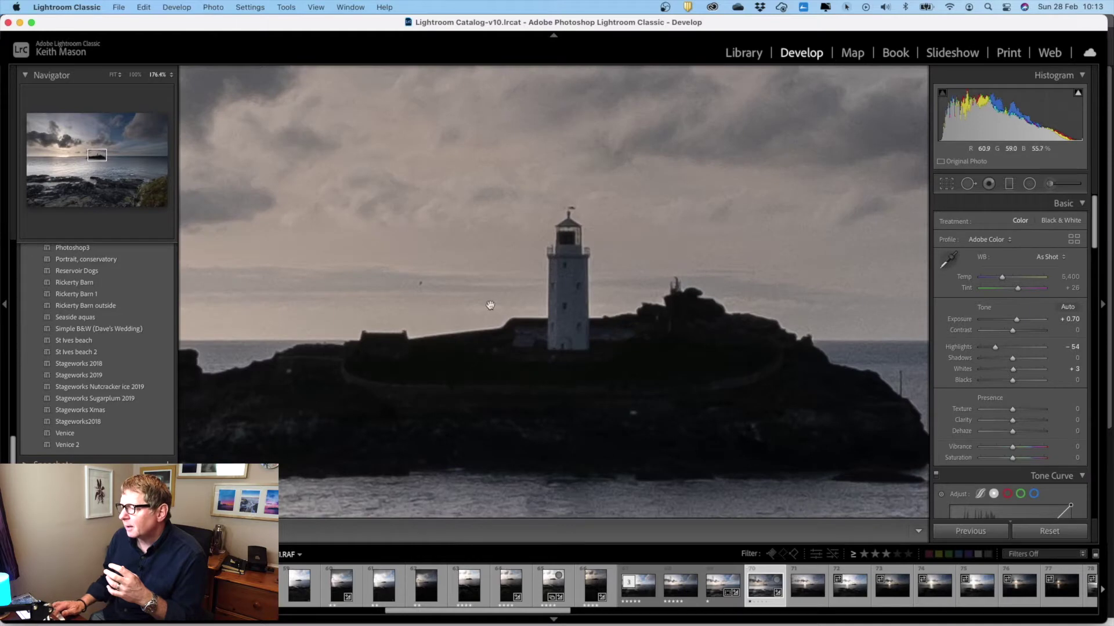
left_click(523, 300)
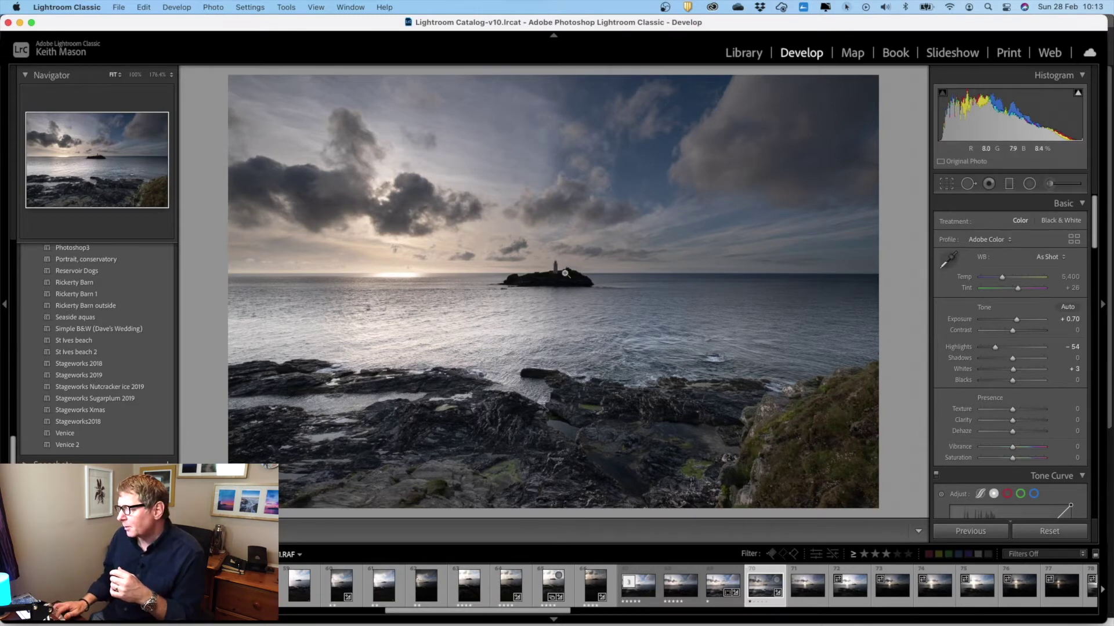
left_click(629, 593)
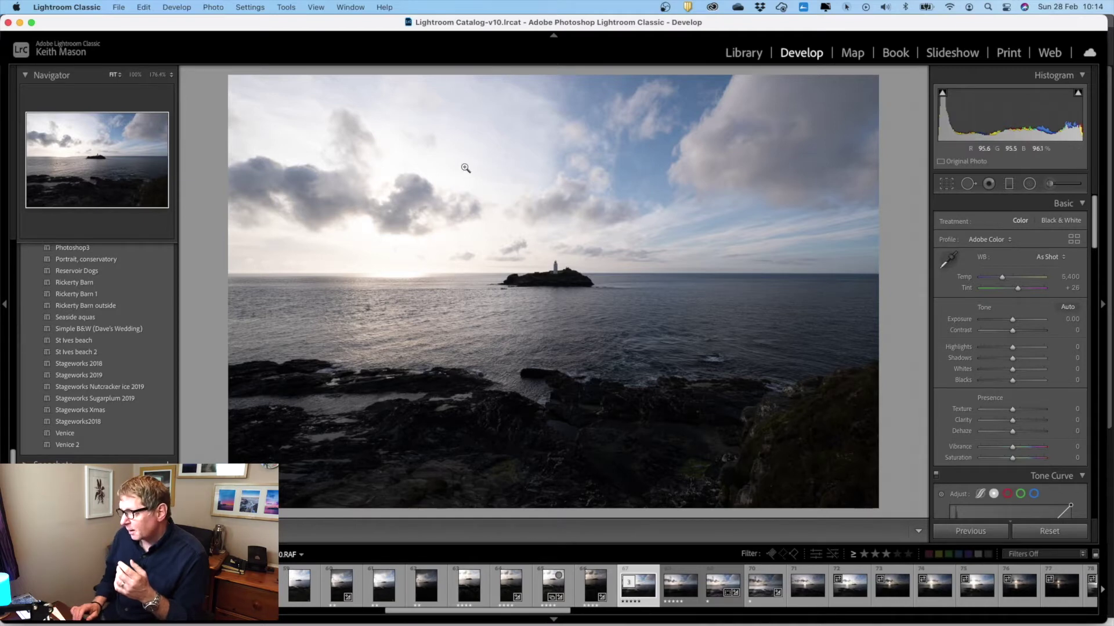
key("Right")
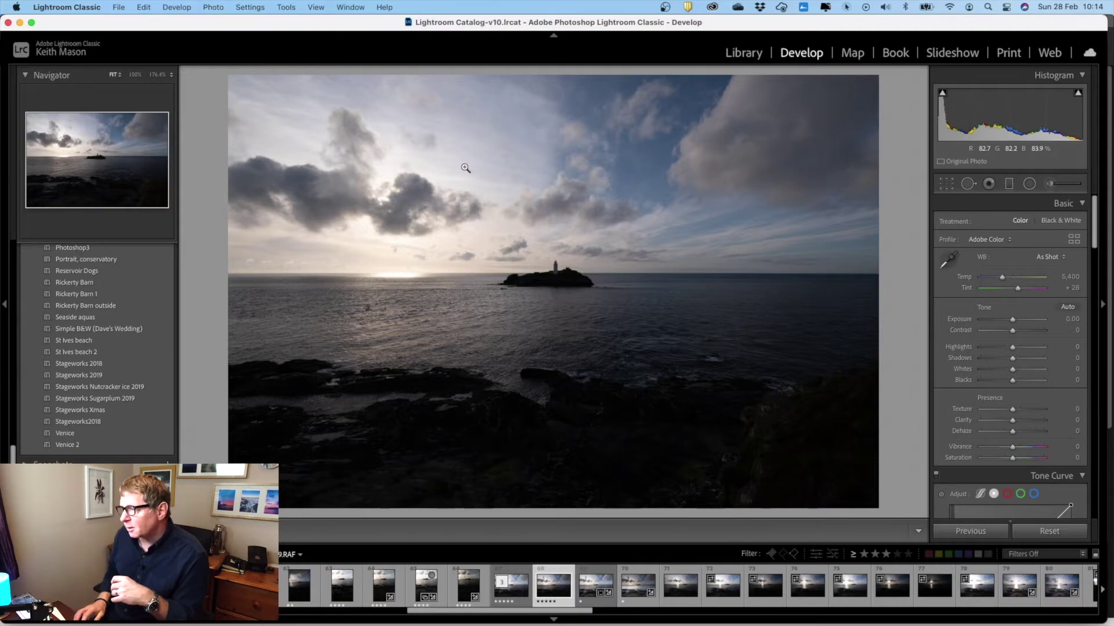
key("Left")
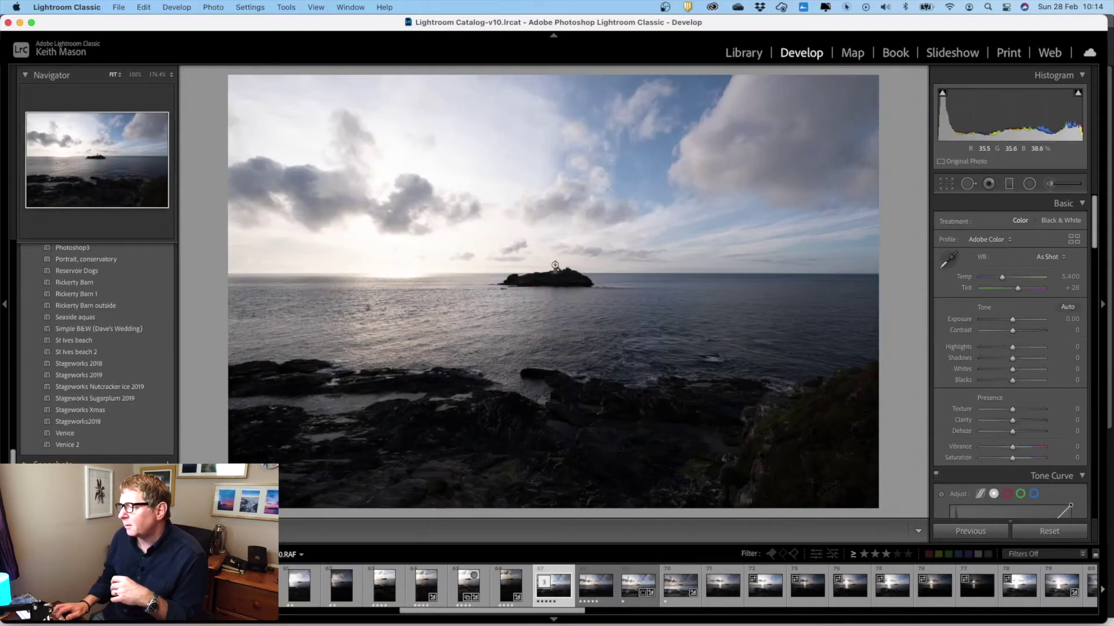
left_click(555, 266)
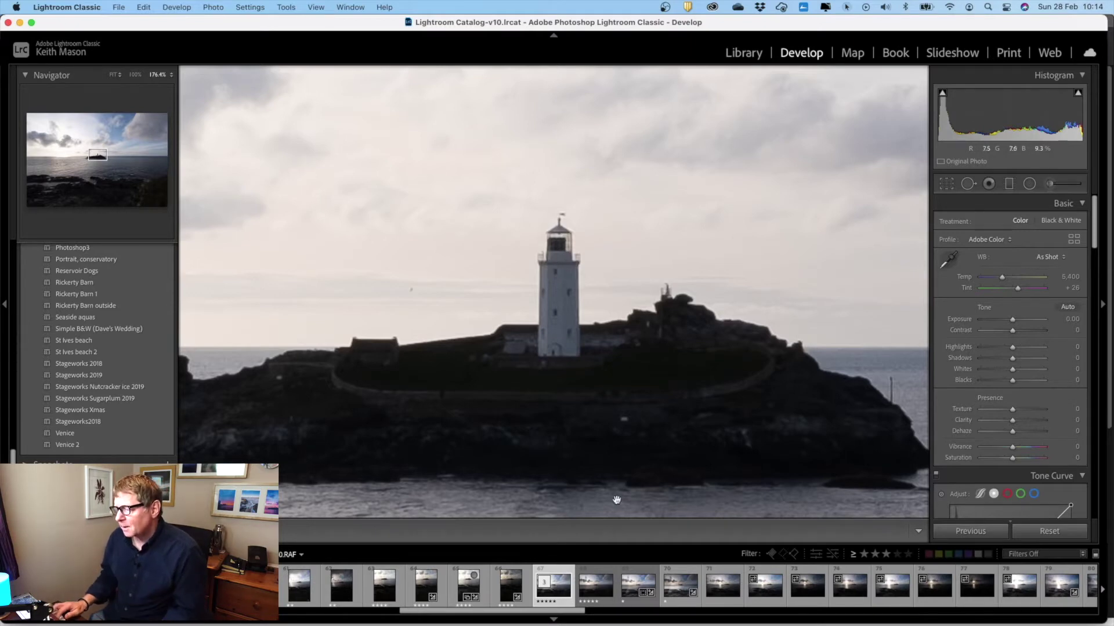
Step: Select lighthouse exposures 67 and 68 together in the filmstrip
left_click(594, 588)
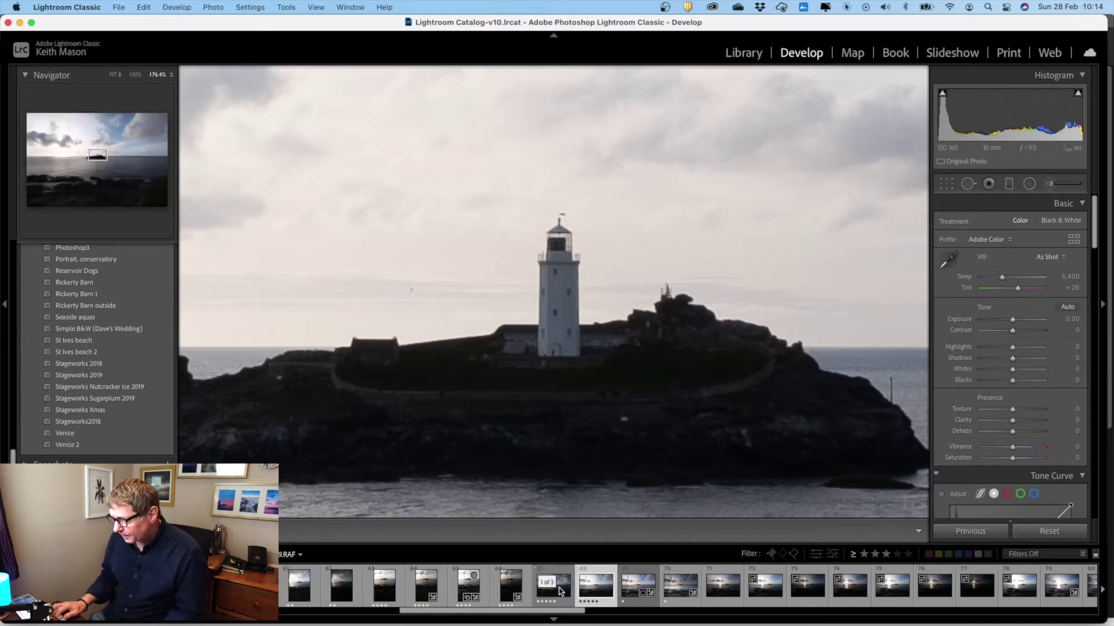
left_click(555, 591)
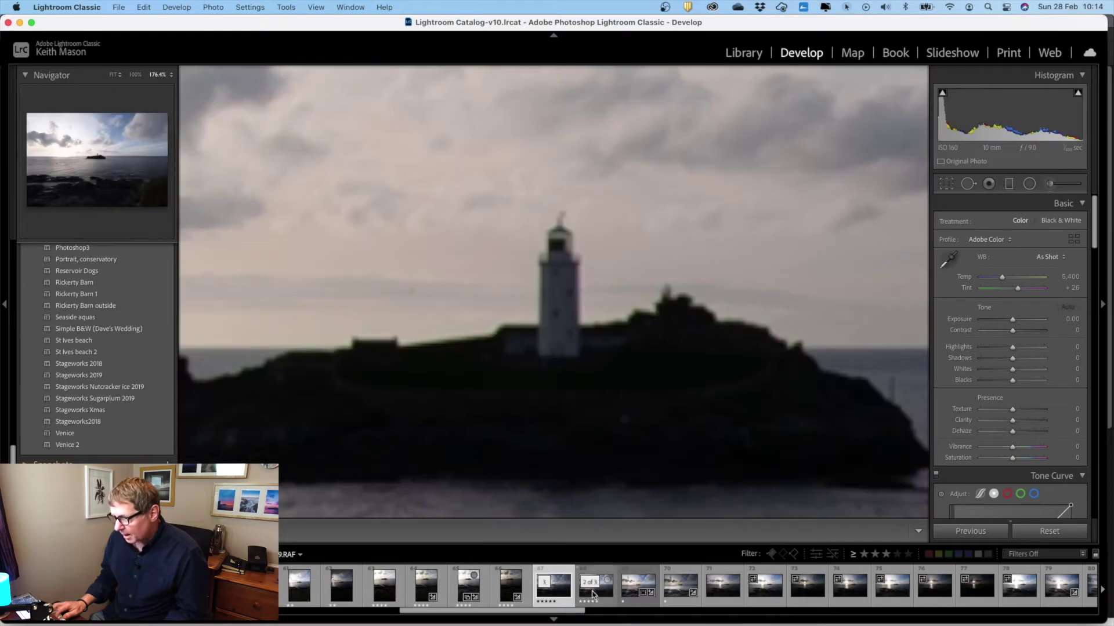
left_click(595, 590)
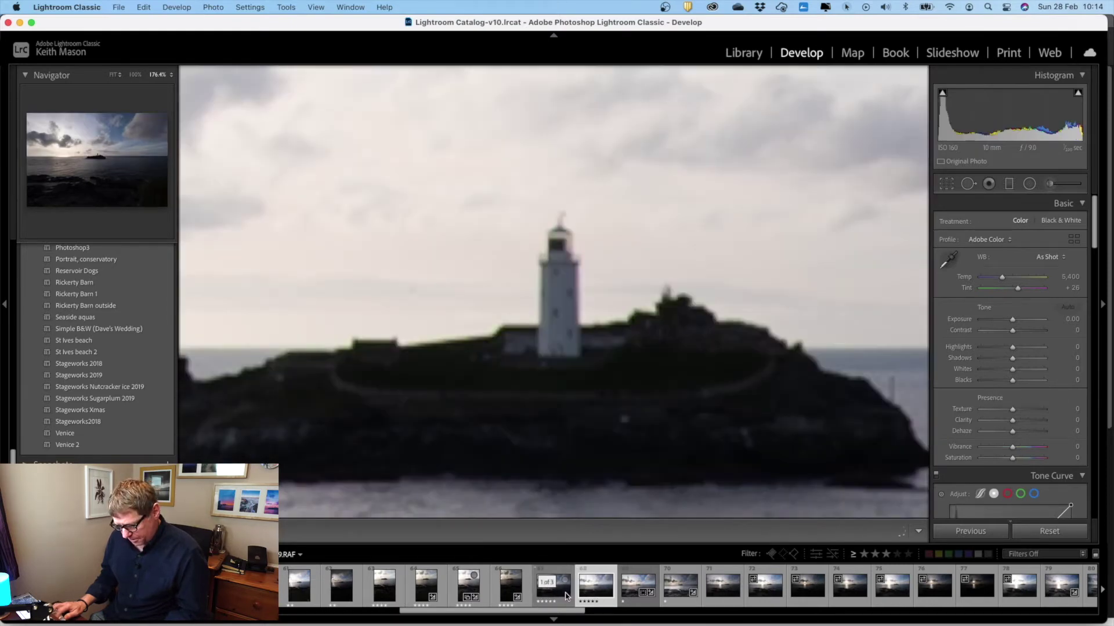
left_click(557, 592, "super")
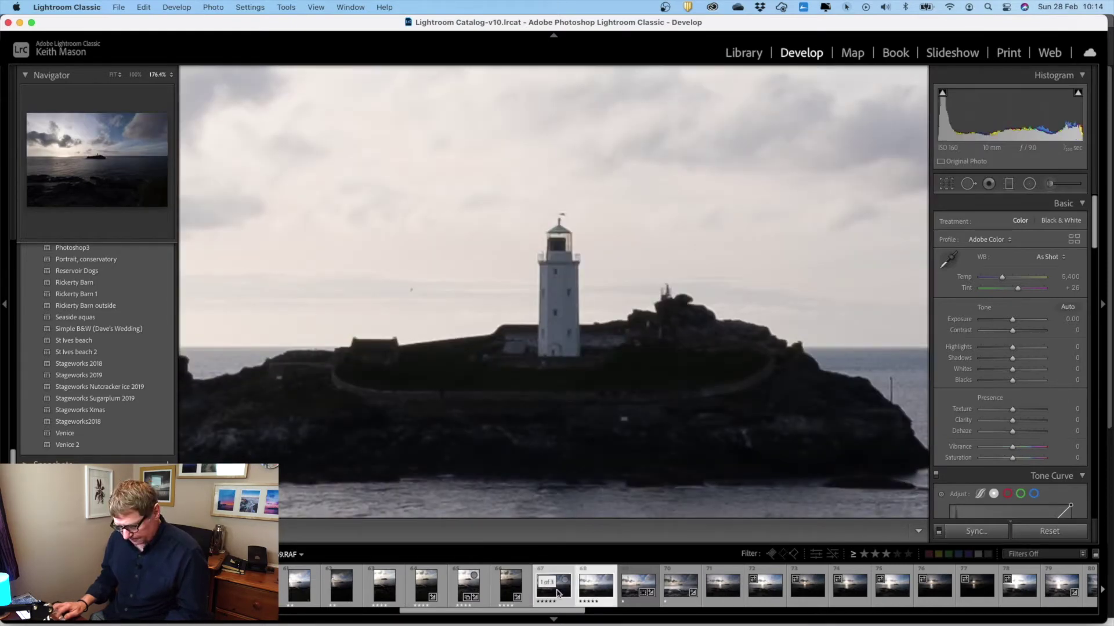
Step: Merge the two exposures with Photo Merge > HDR and open DSCF2360-HDR.dng
key("z")
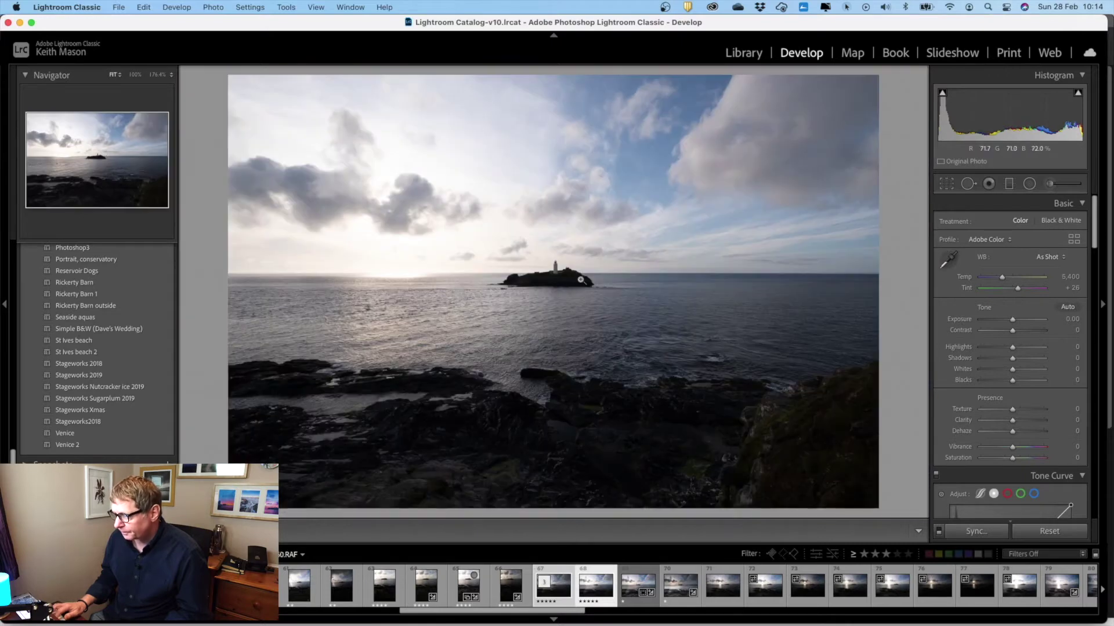
right_click(548, 591)
mouse_move(554, 470)
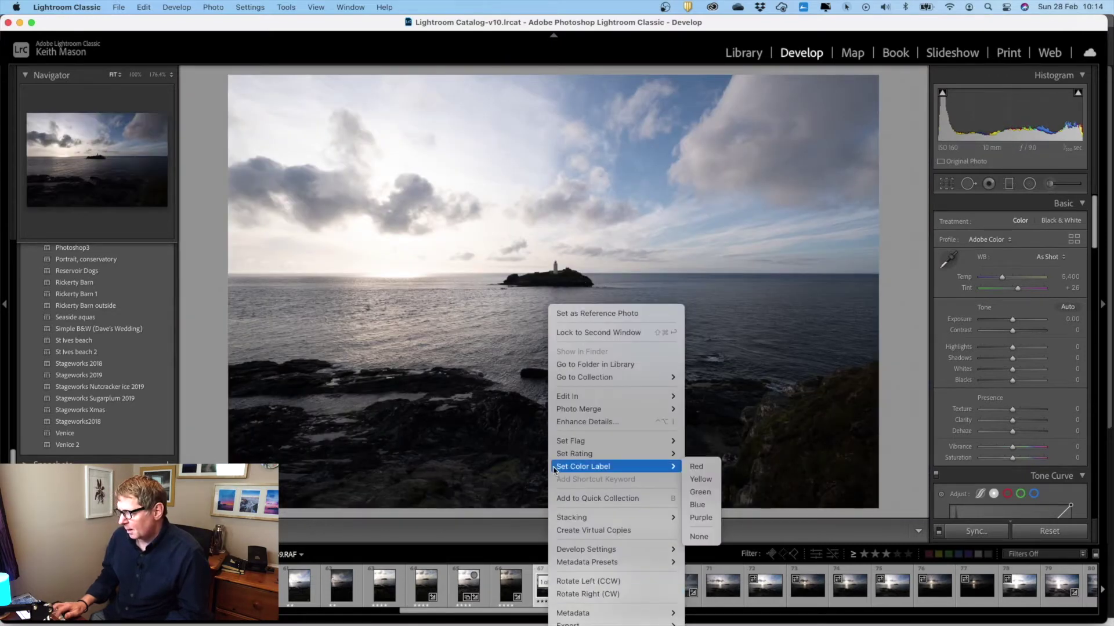
mouse_move(676, 409)
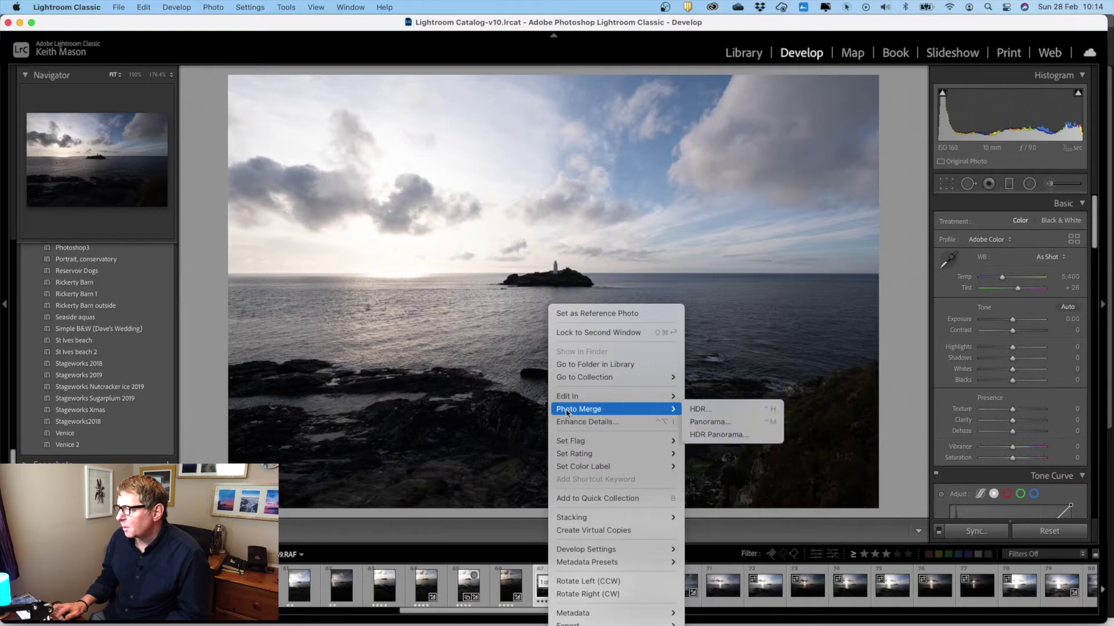
left_click(712, 408)
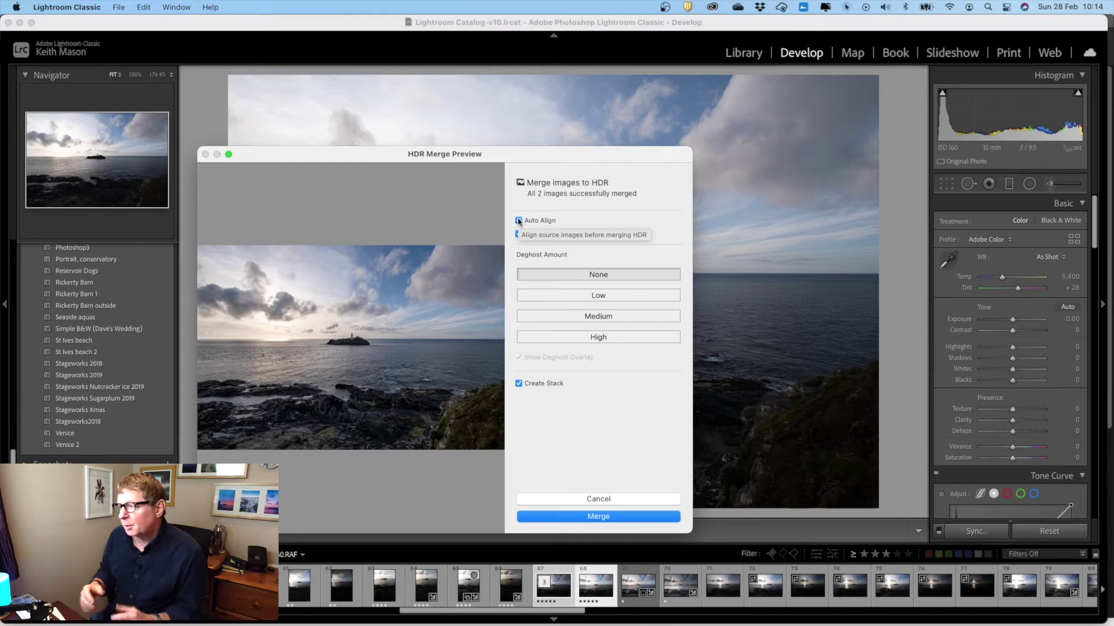
left_click(598, 517)
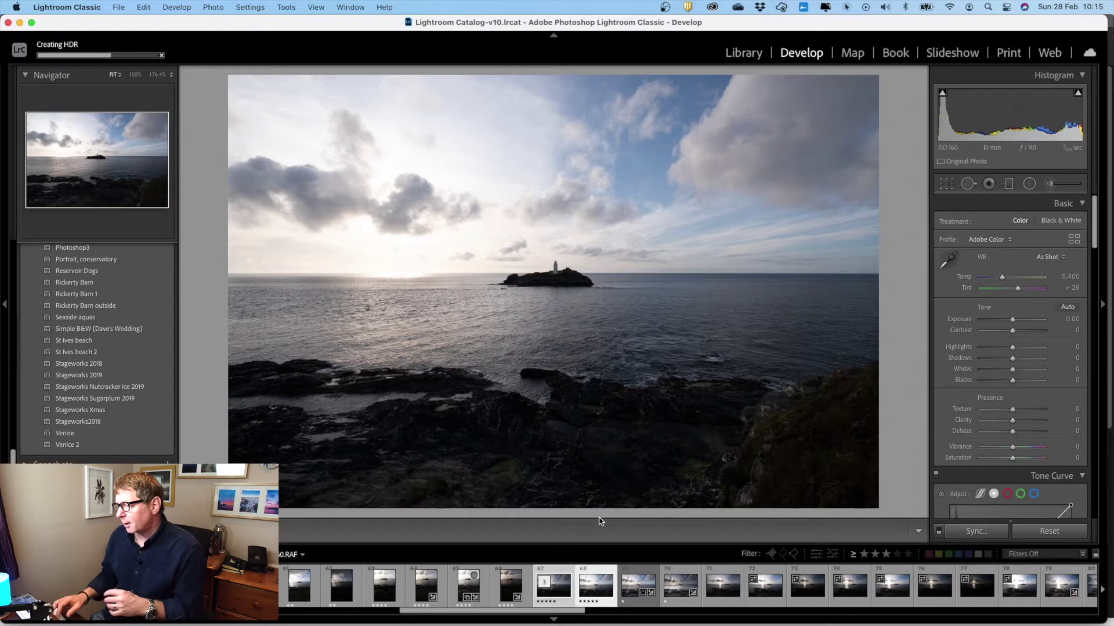
left_click(631, 590)
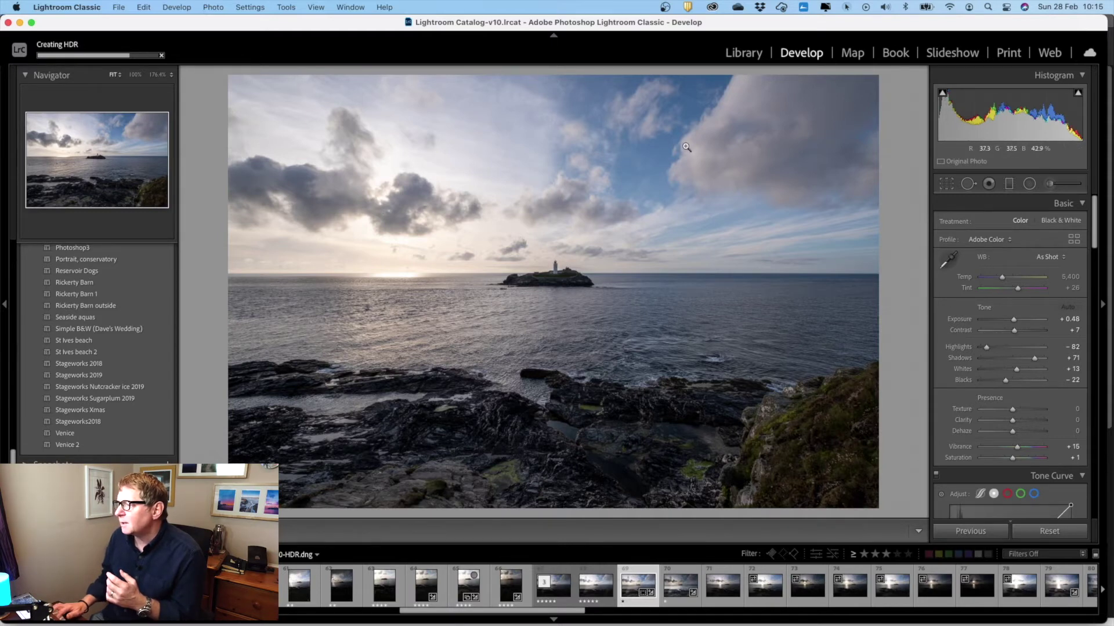
Step: Zoom to 100% on the HDR lighthouse to check detail, then return to fit view
left_click(542, 261)
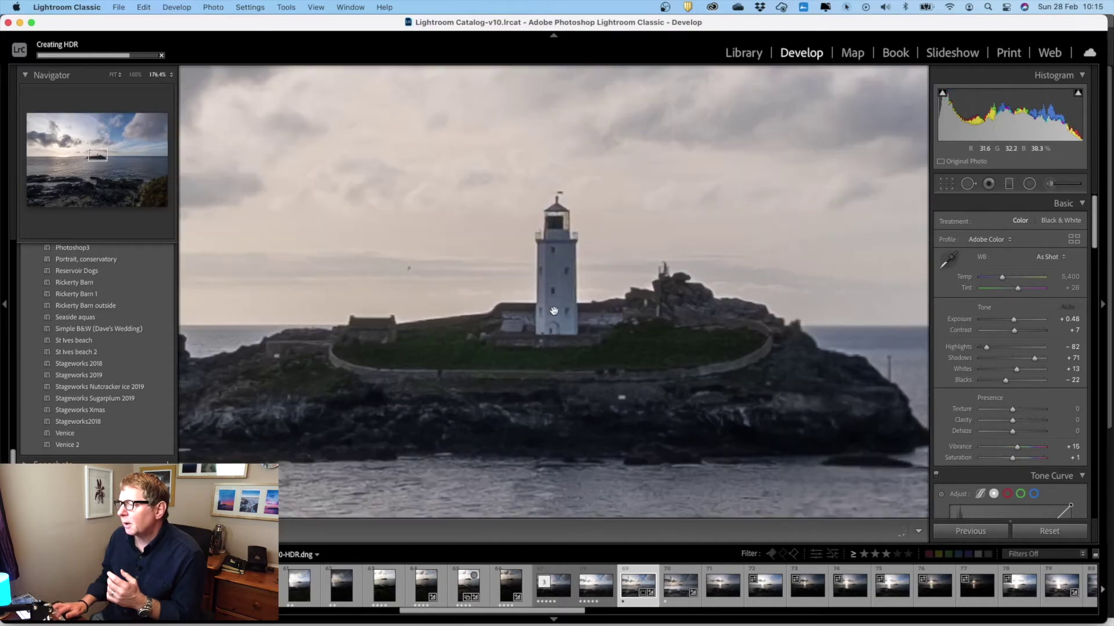
left_click(565, 236)
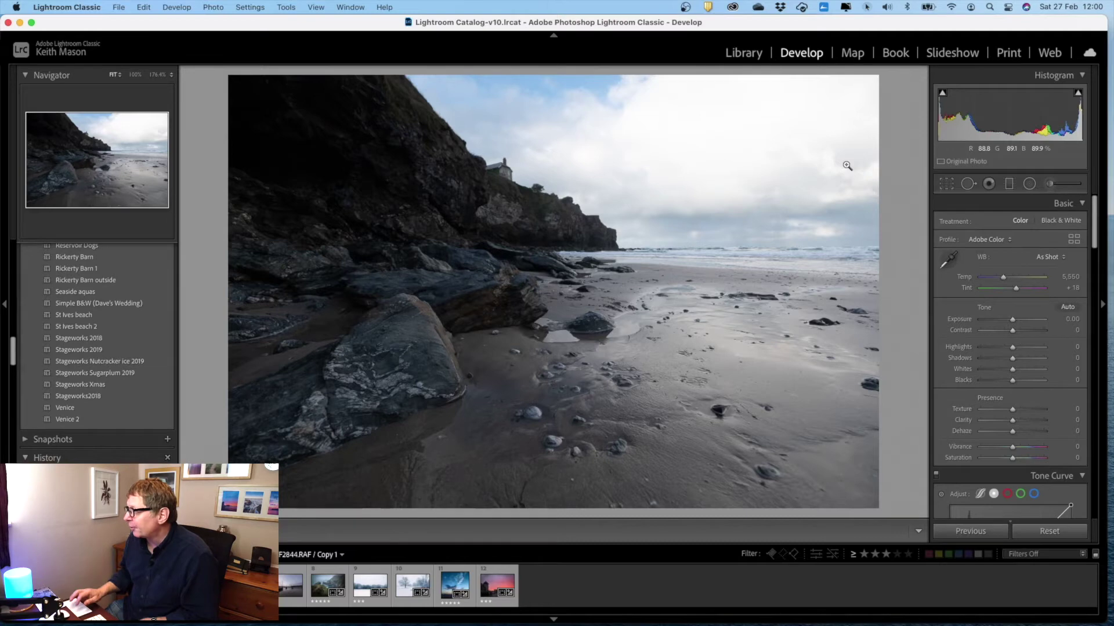
Step: Graduate the beach sky with Exposure −1.51, Shadows 17, Dehaze 13 and a Luminance range mask
left_click(1010, 184)
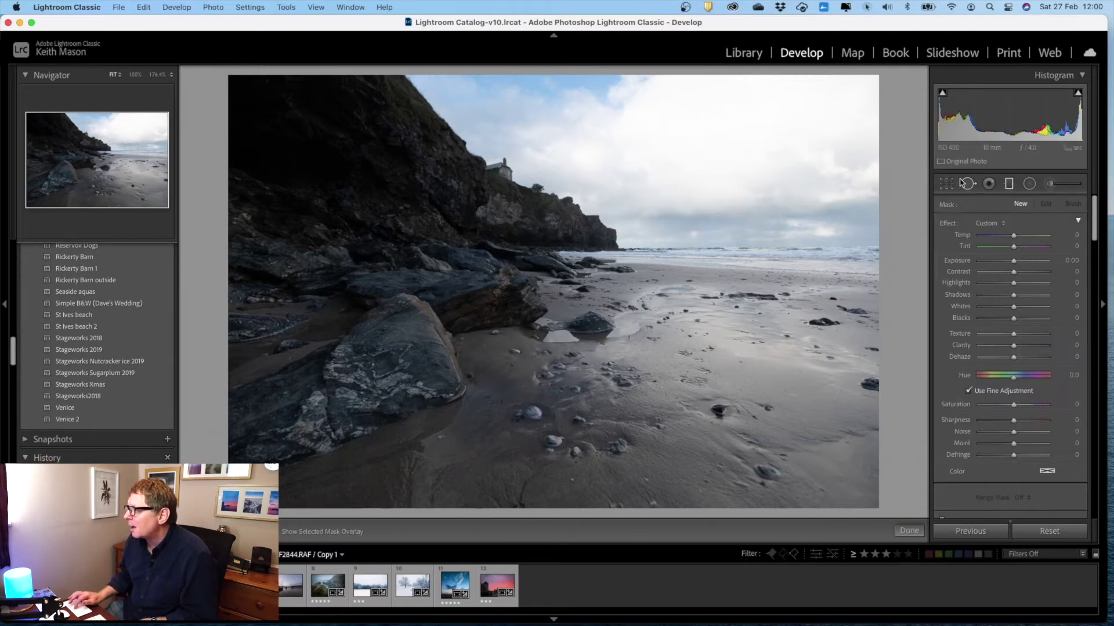
mouse_move(662, 221)
left_mouse_down()
mouse_move(662, 285)
mouse_move(662, 265)
left_mouse_up()
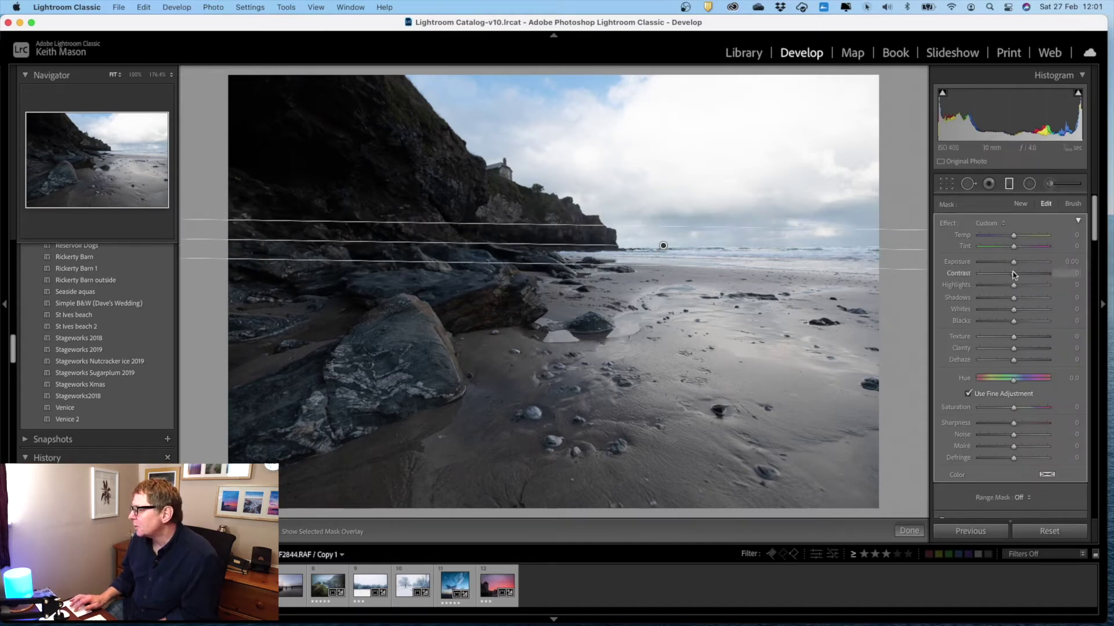
left_click_drag(1013, 264, 1007, 271)
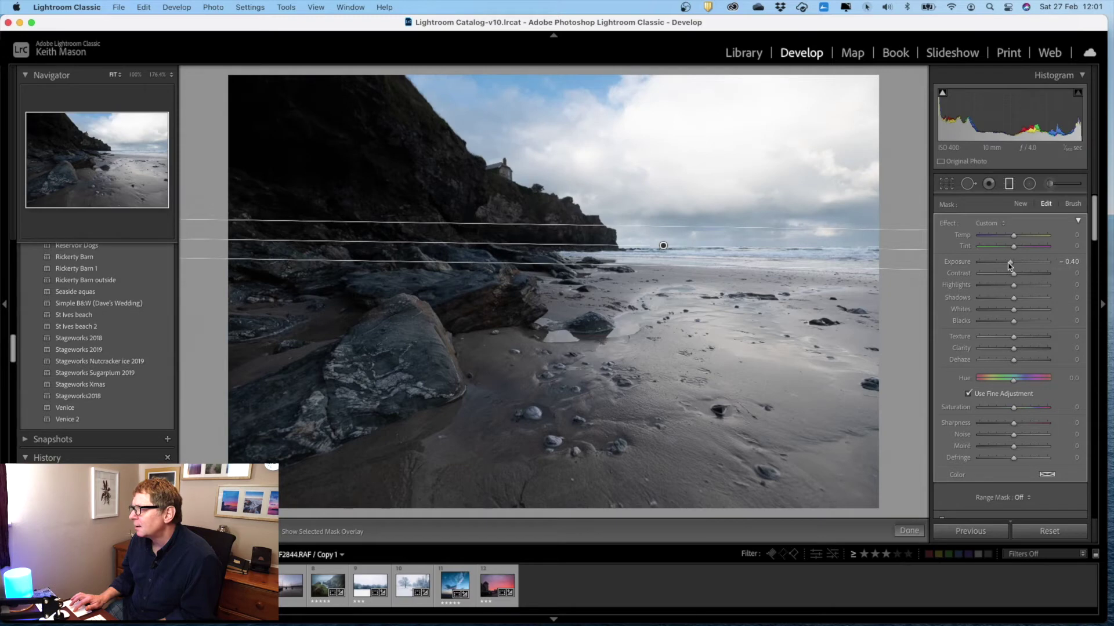
left_click_drag(1010, 262, 1001, 266)
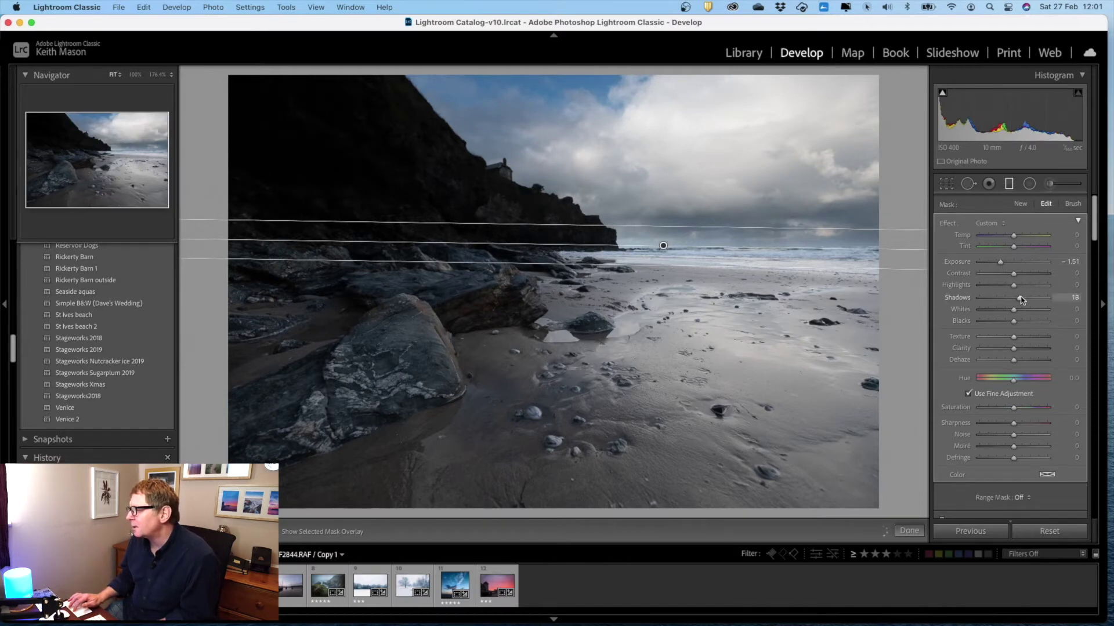
left_click_drag(663, 246, 662, 260)
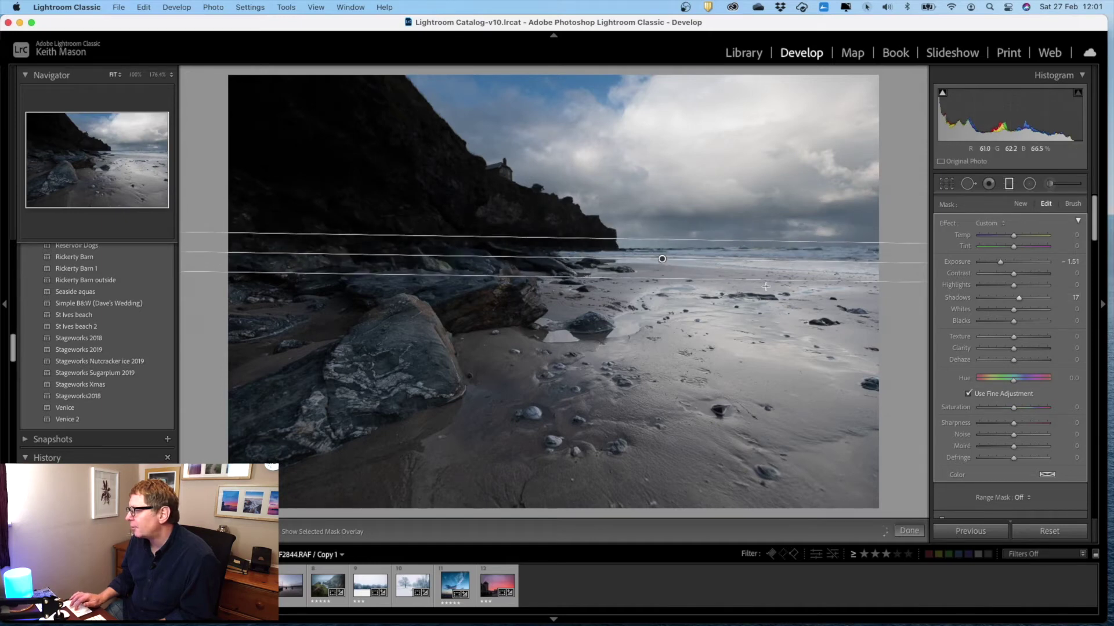
left_click_drag(1013, 320, 1014, 309)
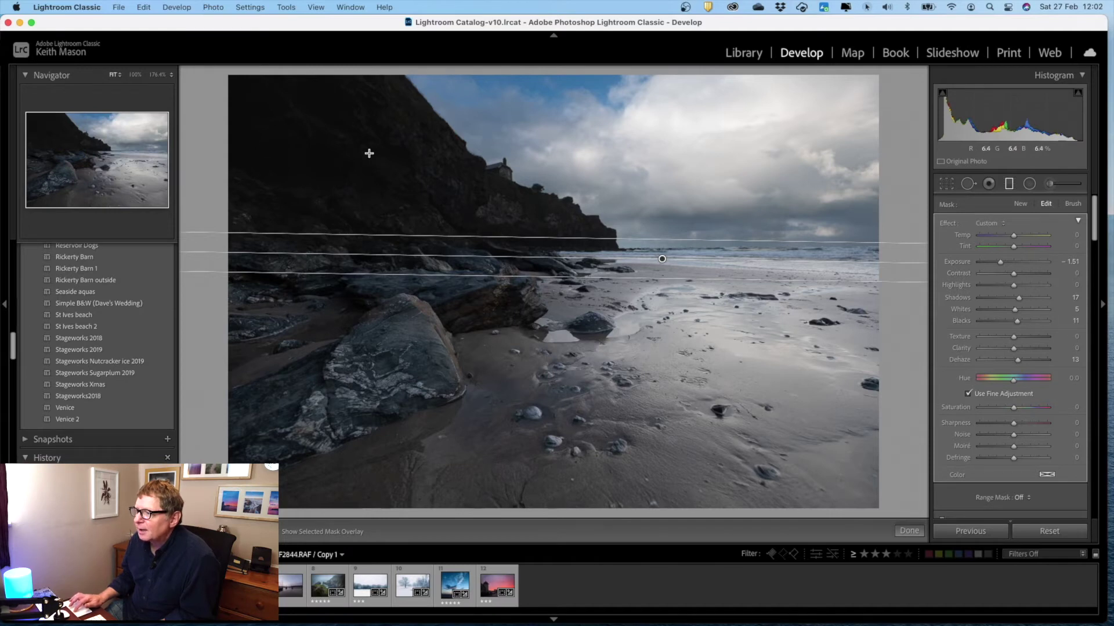
key("shift+l")
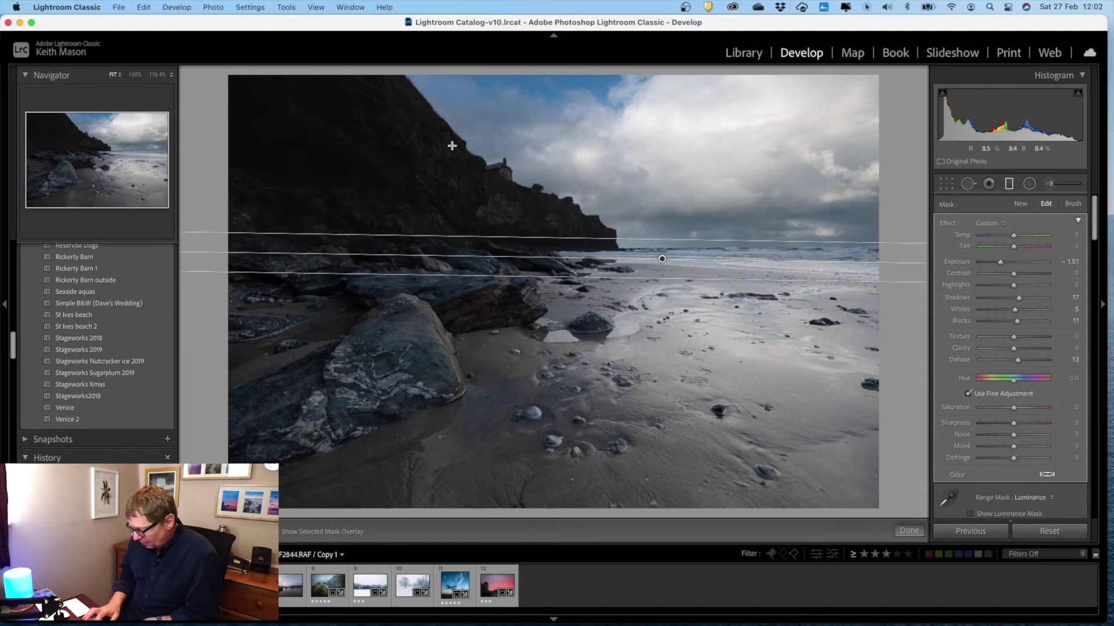
Step: Erase the graduated filter's mask from the dark cliff using the brush's Erase mode with higher flow
key("o")
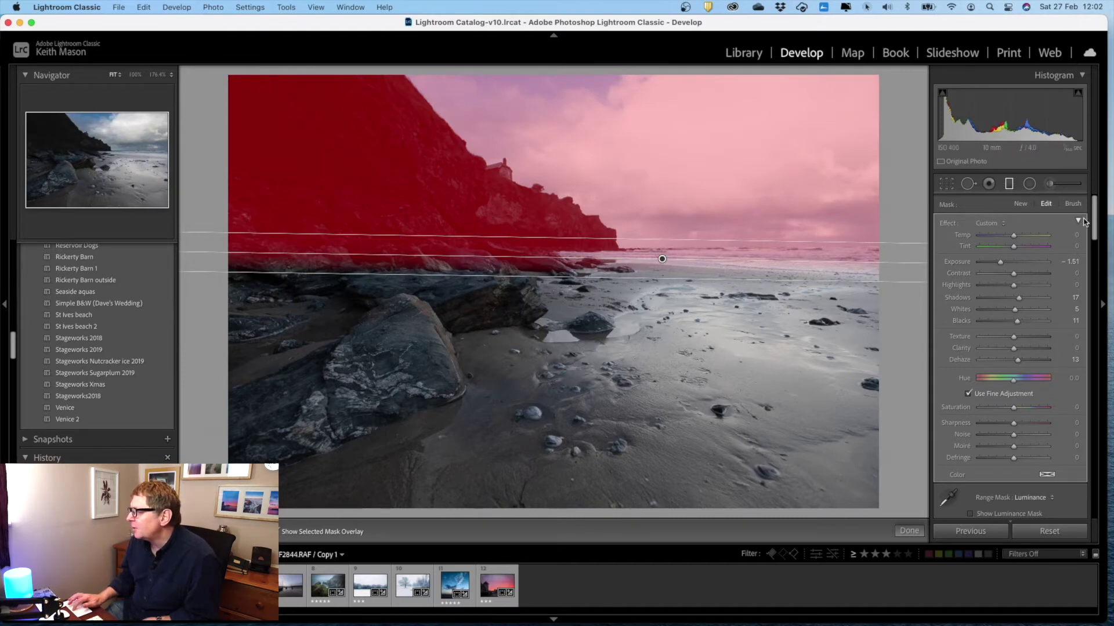
left_click(1072, 205)
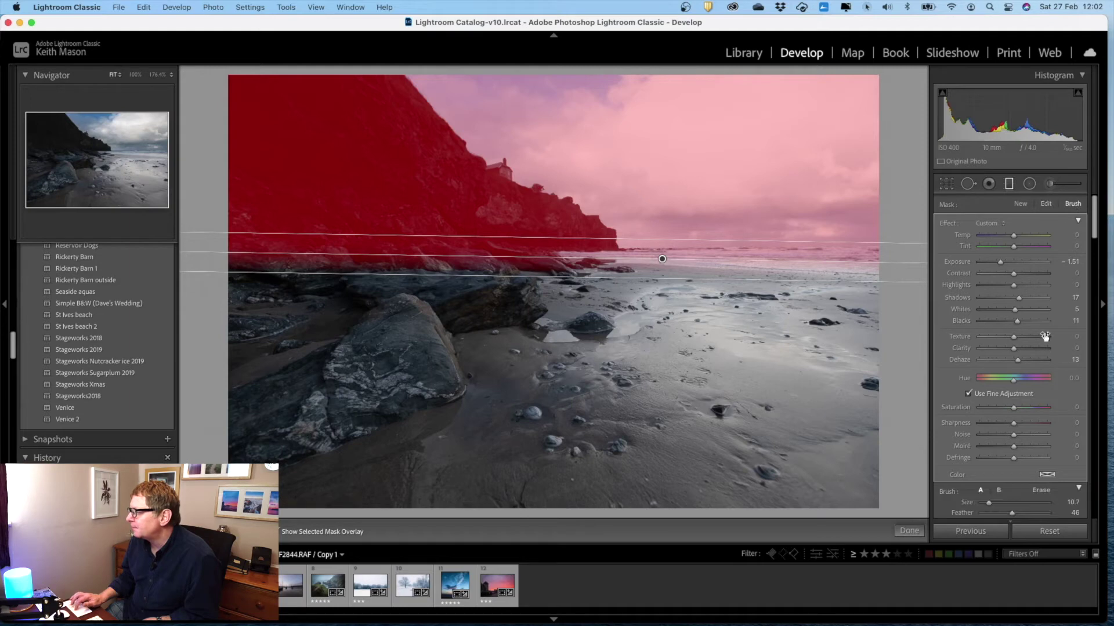
scroll(1047, 348, "down", 3)
left_click(1041, 399)
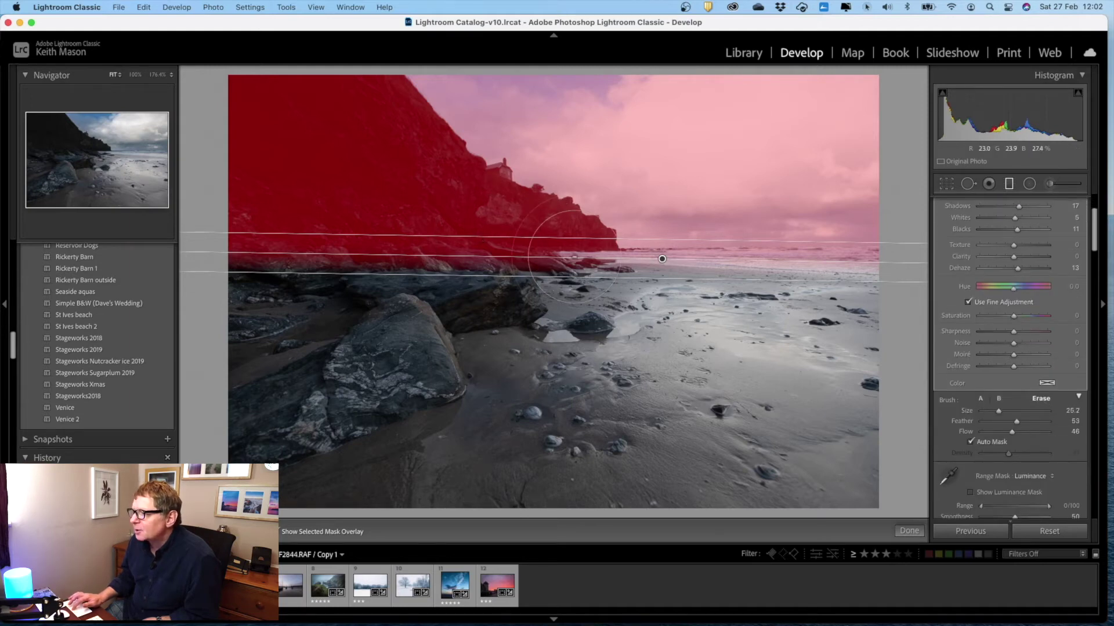
mouse_move(354, 222)
left_mouse_down()
mouse_move(404, 239)
mouse_move(350, 146)
mouse_move(391, 149)
mouse_move(470, 196)
mouse_move(323, 147)
mouse_move(362, 127)
mouse_move(388, 165)
mouse_move(249, 304)
mouse_move(252, 132)
mouse_move(294, 130)
mouse_move(263, 276)
mouse_move(219, 285)
mouse_move(223, 182)
mouse_move(279, 90)
mouse_move(354, 164)
mouse_move(326, 143)
mouse_move(335, 77)
mouse_move(258, 173)
mouse_move(245, 251)
mouse_move(258, 152)
mouse_move(458, 180)
mouse_move(471, 191)
mouse_move(408, 185)
mouse_move(507, 245)
mouse_move(460, 238)
mouse_move(565, 256)
mouse_move(376, 215)
mouse_move(461, 250)
mouse_move(347, 263)
mouse_move(281, 250)
mouse_move(237, 183)
mouse_move(367, 221)
mouse_move(357, 260)
mouse_move(312, 234)
mouse_move(413, 306)
mouse_move(290, 279)
mouse_move(291, 203)
mouse_move(380, 170)
mouse_move(331, 241)
mouse_move(336, 194)
left_mouse_up()
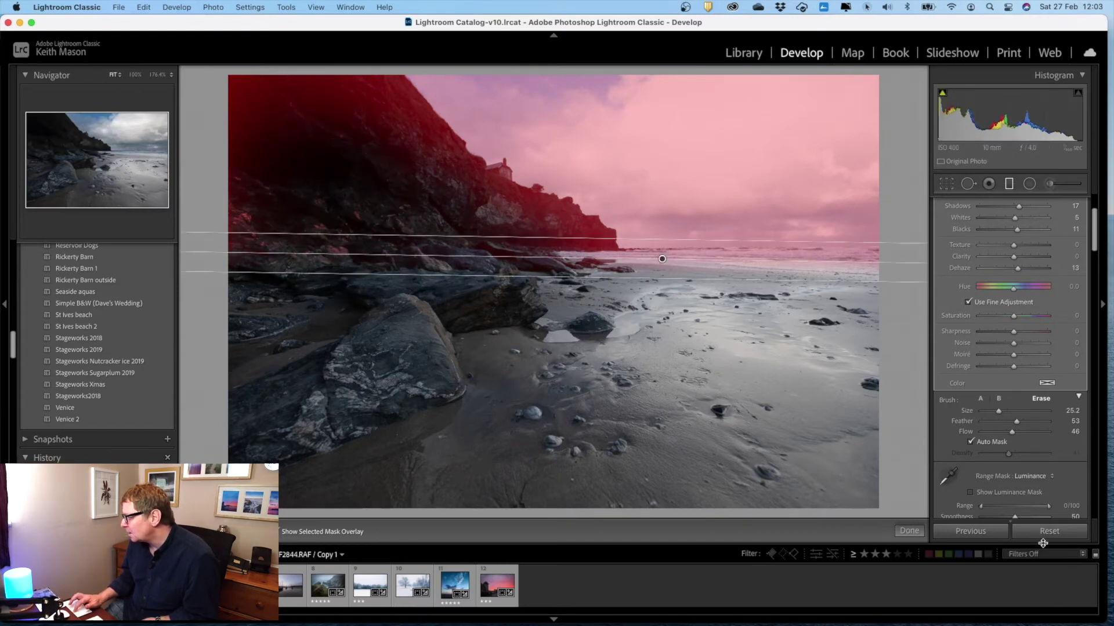
left_click_drag(1013, 432, 1015, 433)
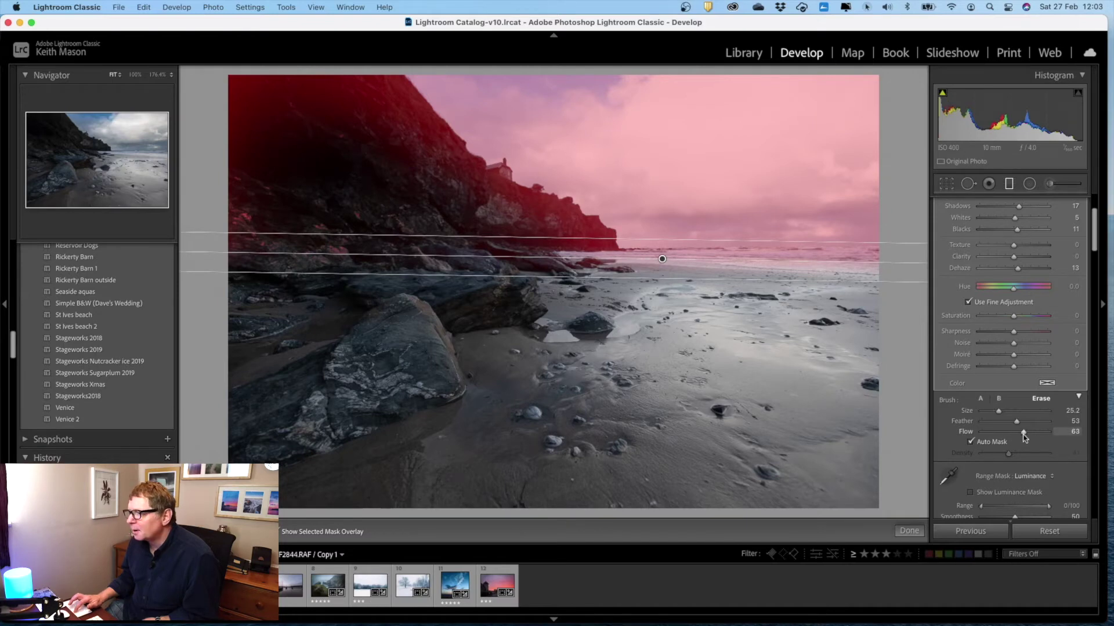
mouse_move(348, 199)
left_mouse_down()
mouse_move(345, 232)
mouse_move(287, 171)
mouse_move(258, 297)
mouse_move(223, 231)
mouse_move(261, 229)
mouse_move(258, 213)
mouse_move(284, 237)
mouse_move(267, 135)
mouse_move(263, 151)
mouse_move(290, 123)
mouse_move(243, 100)
mouse_move(260, 103)
mouse_move(216, 69)
mouse_move(400, 133)
mouse_move(359, 85)
mouse_move(477, 210)
mouse_move(396, 173)
mouse_move(541, 239)
mouse_move(413, 208)
mouse_move(540, 249)
mouse_move(343, 204)
left_mouse_up()
key("Return")
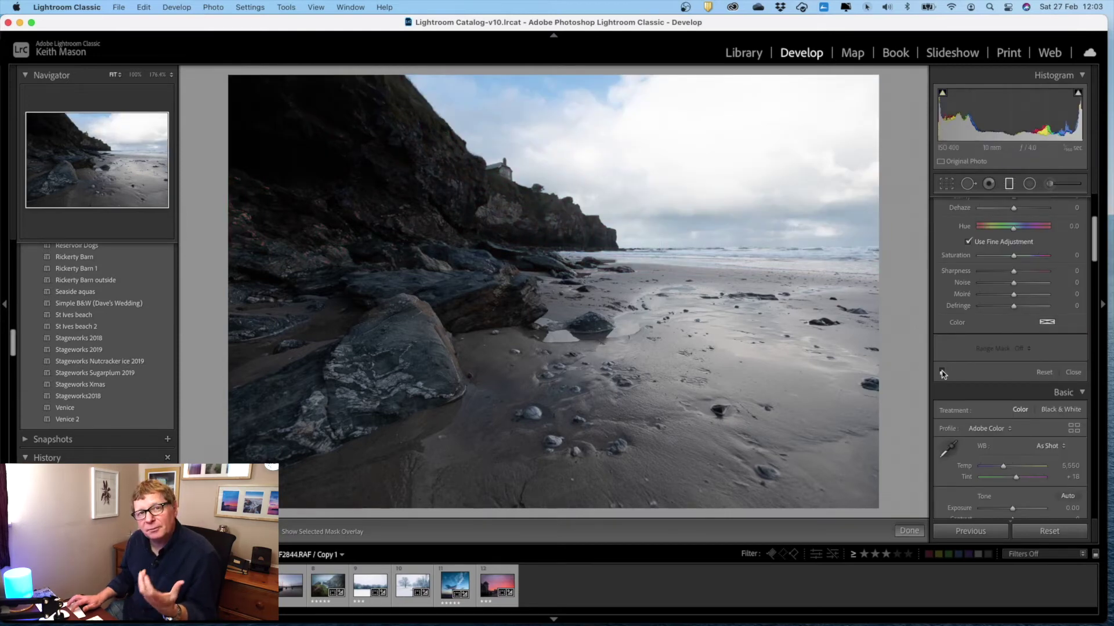
Step: Re-enable the sky graduated filter and switch to the Radial Filter tool
left_click(942, 374)
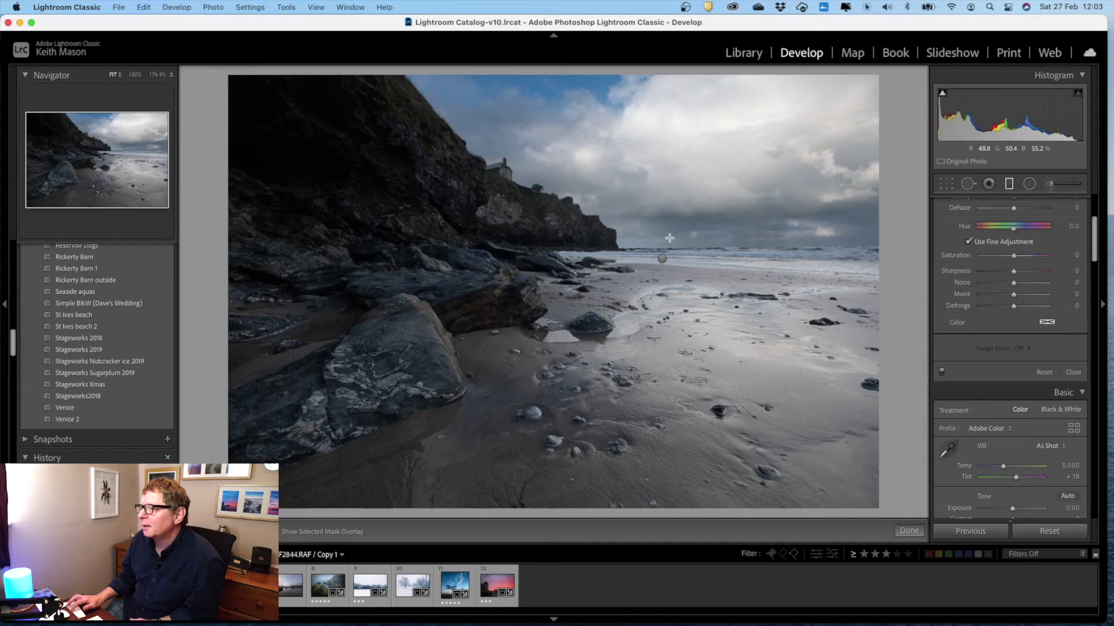
left_click(1029, 184)
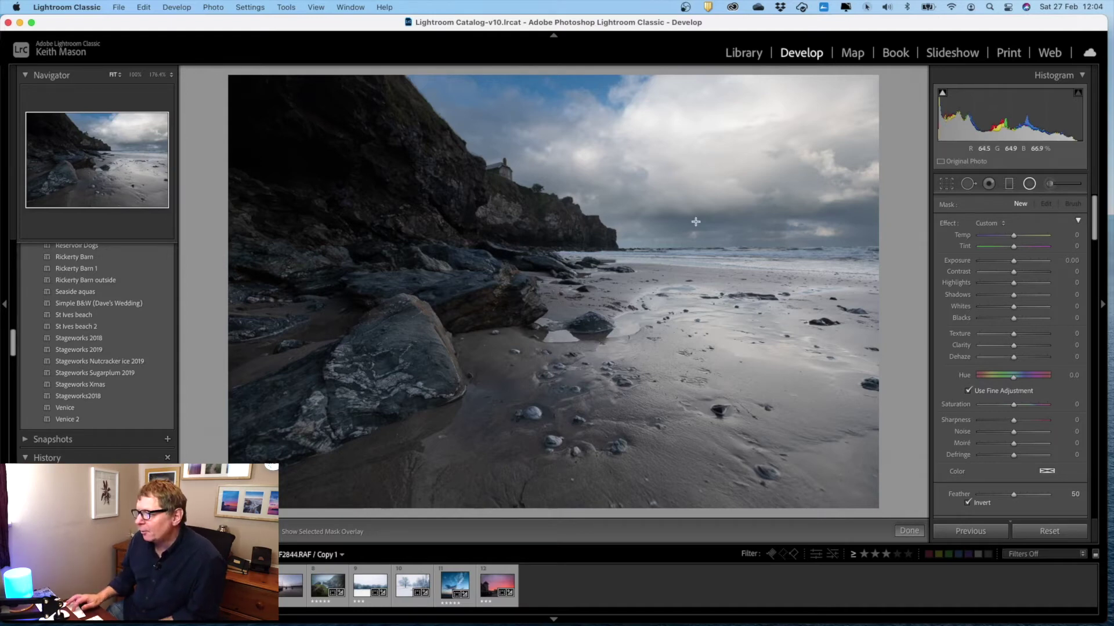
Step: Fit a tilted radial filter over the foreground rock with Exposure +0.61 and Clarity 11
left_click_drag(406, 292, 334, 395)
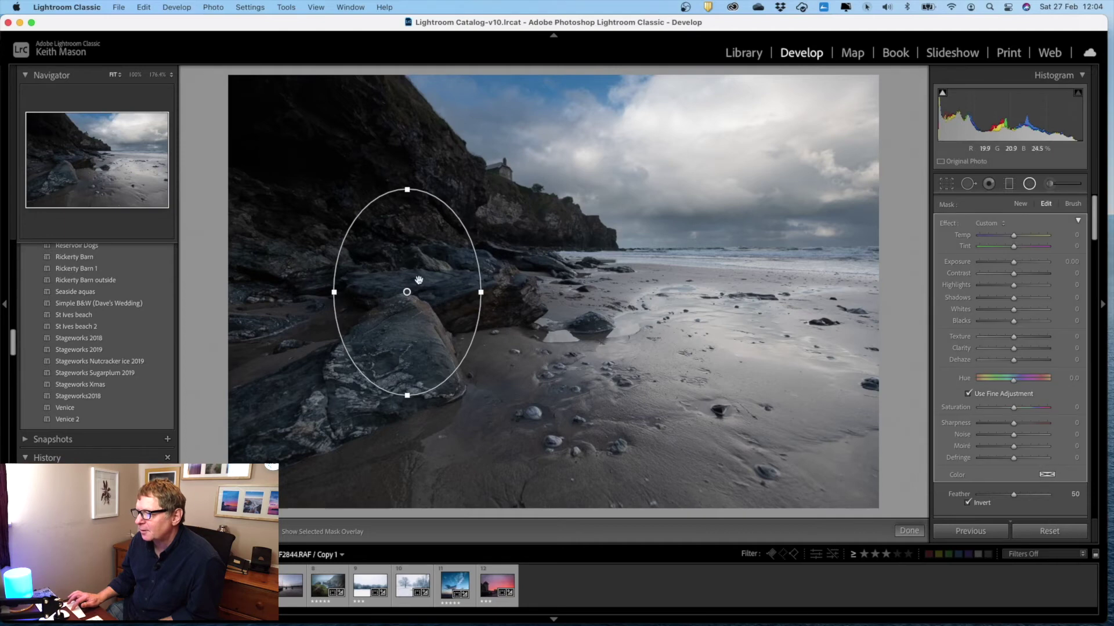
left_click_drag(400, 297, 338, 378)
left_click_drag(400, 301, 426, 326)
left_click_drag(351, 371, 380, 374)
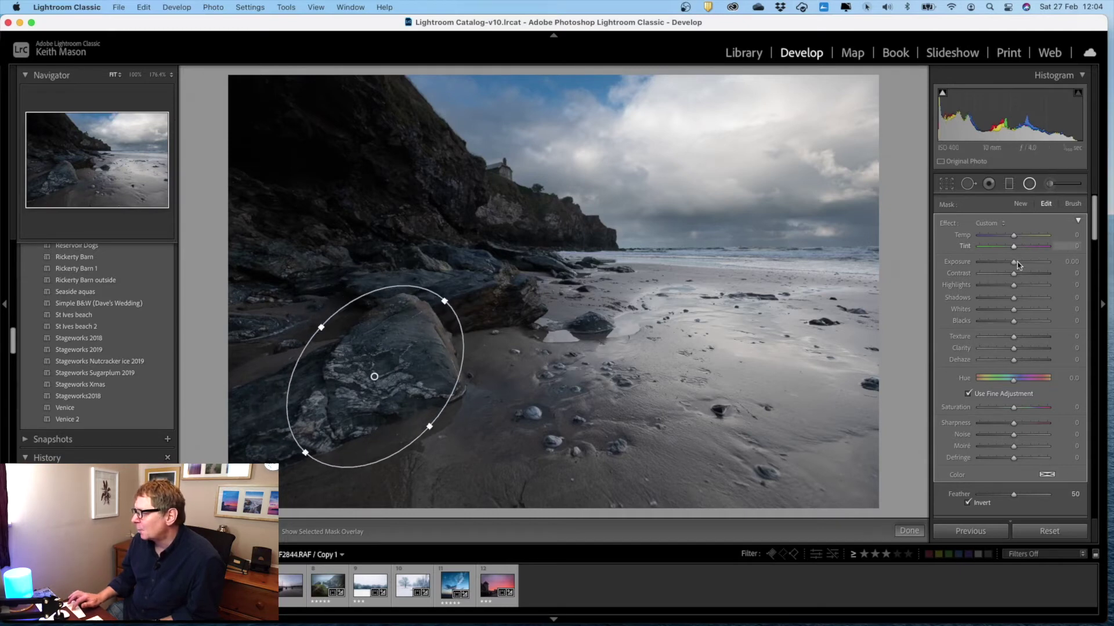
left_click_drag(1019, 266, 1022, 265)
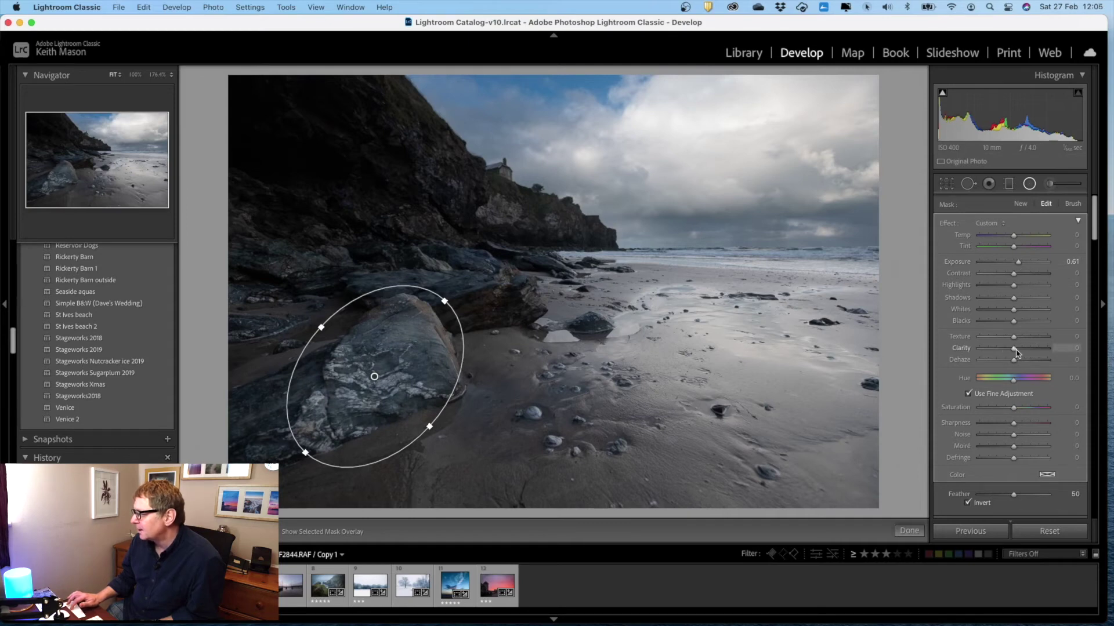
left_click_drag(1023, 351, 1024, 352)
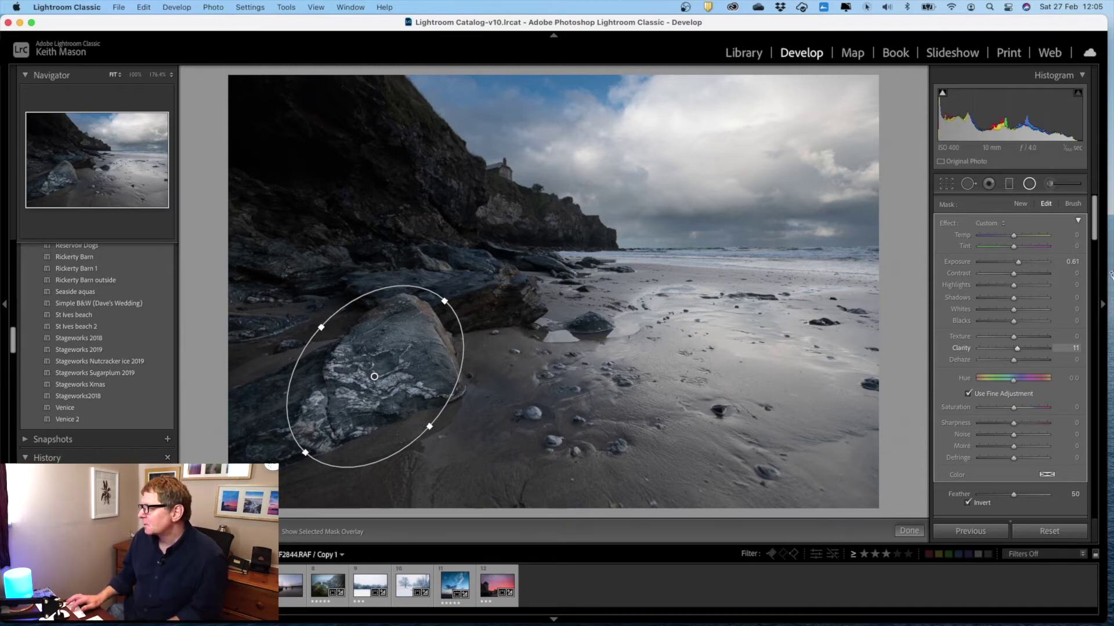
left_click(1030, 185)
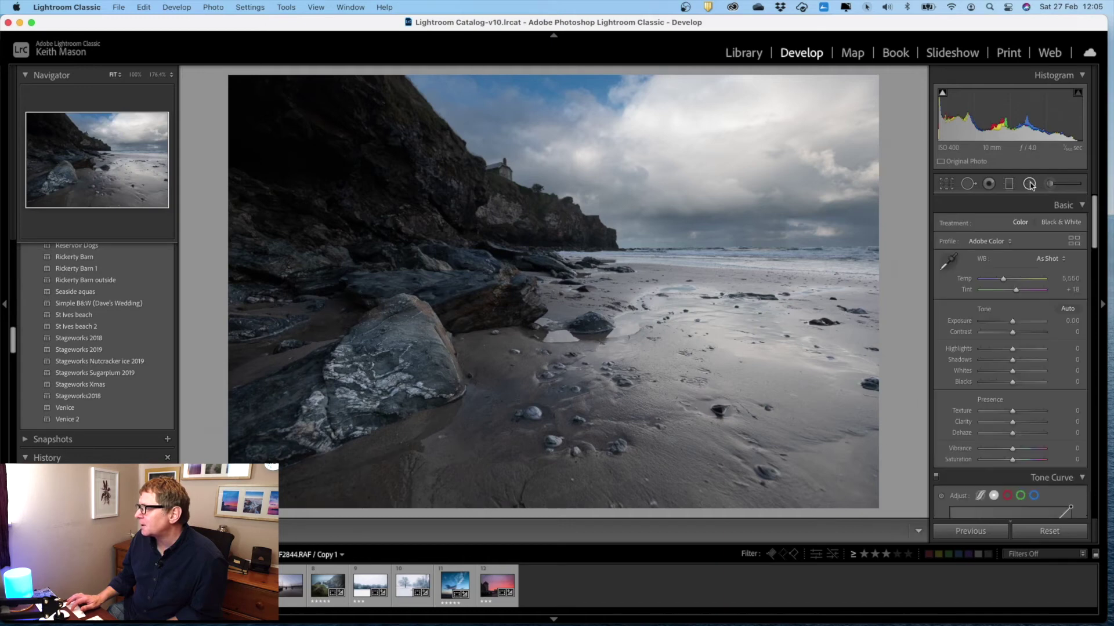
Step: Cover the dark cliff with a rotated radial filter set to Exposure 0.69 and Shadows 35
left_click(1029, 184)
left_click_drag(246, 87, 478, 205)
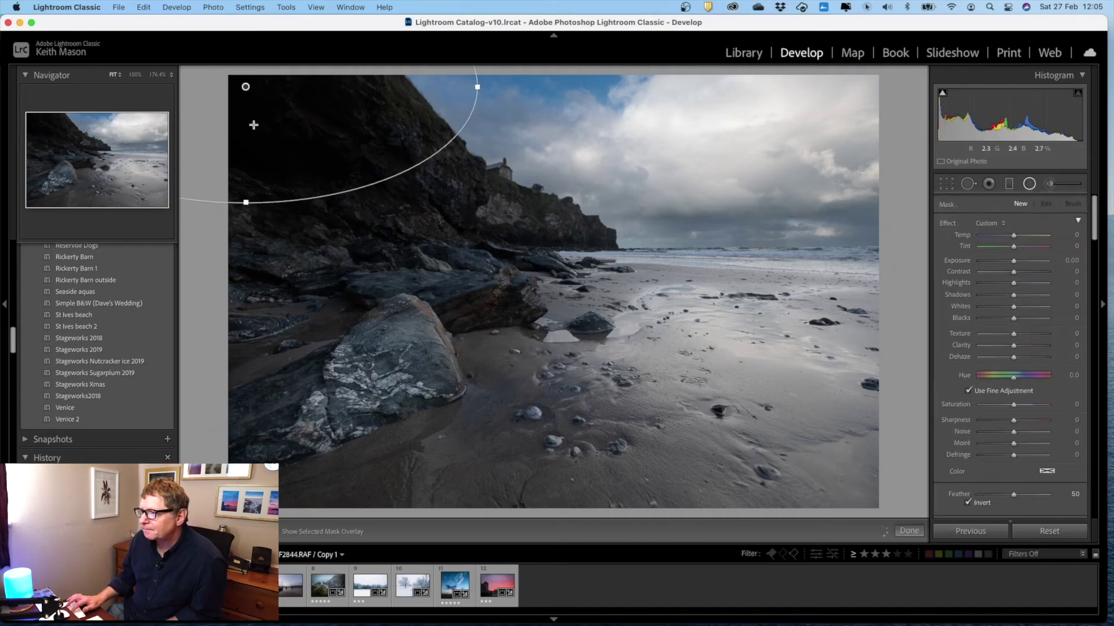
left_click_drag(246, 86, 302, 200)
left_click_drag(481, 115, 494, 142)
mouse_move(304, 202)
left_mouse_down()
mouse_move(318, 204)
mouse_move(314, 216)
left_mouse_up()
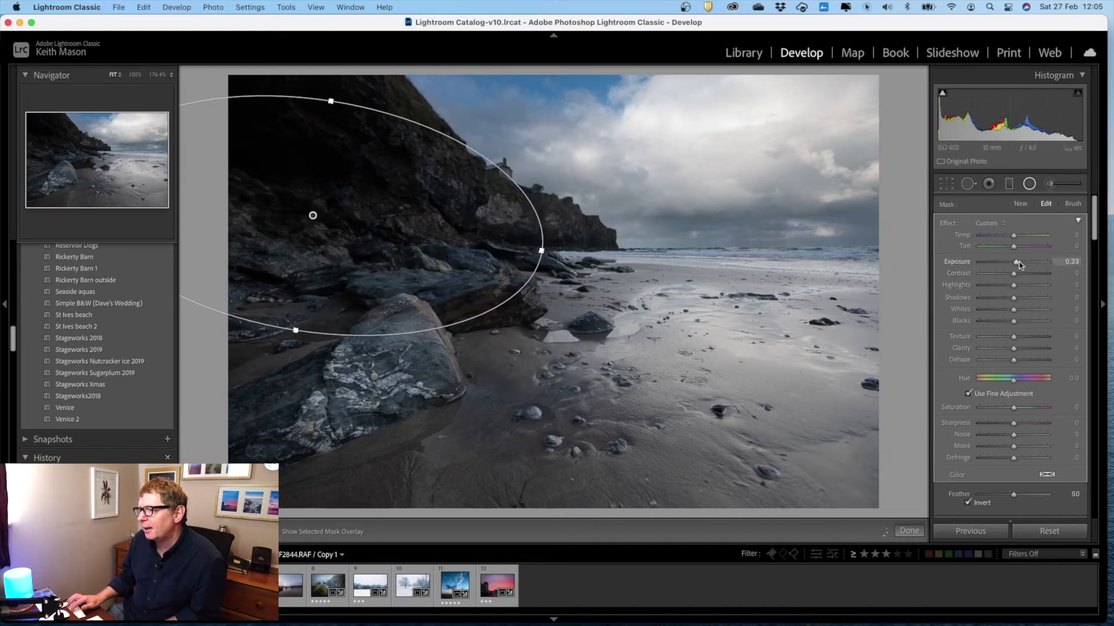
left_click_drag(1019, 265, 1022, 265)
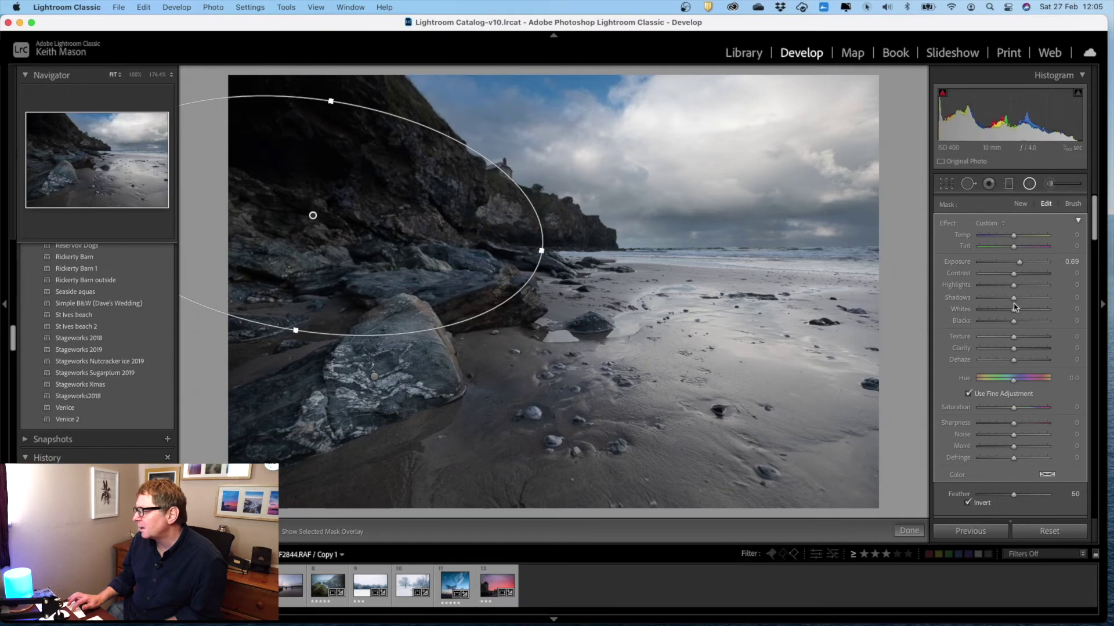
left_click_drag(1015, 302, 1026, 300)
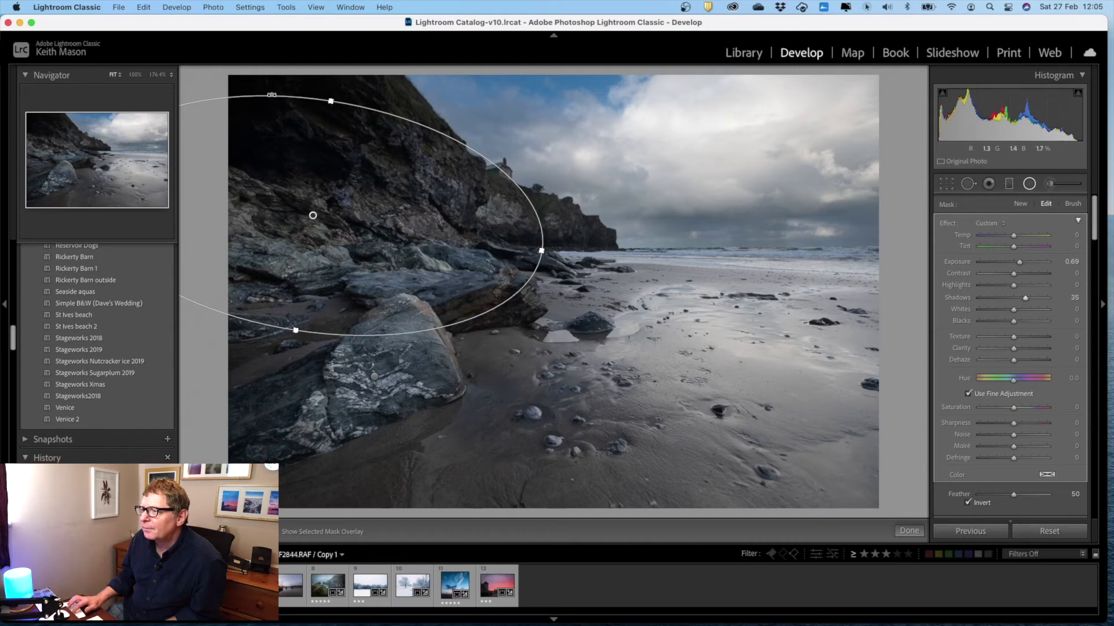
left_click_drag(369, 107, 379, 111)
left_click_drag(313, 215, 316, 195)
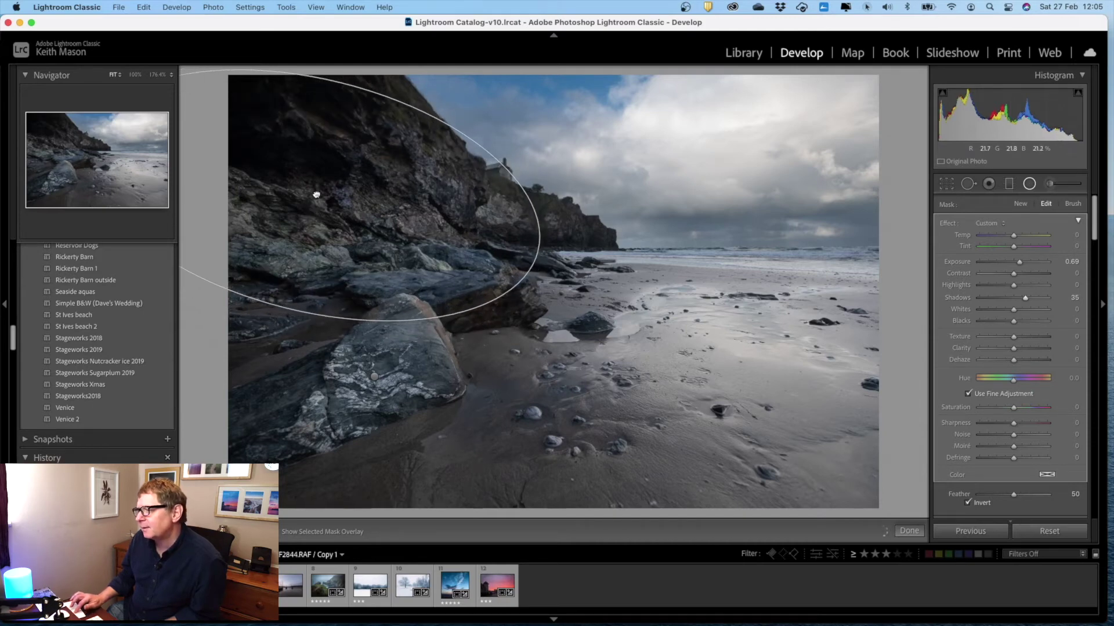
Step: Add a second radial filter over the top-left clifftop with Exposure 0.99
key("Escape")
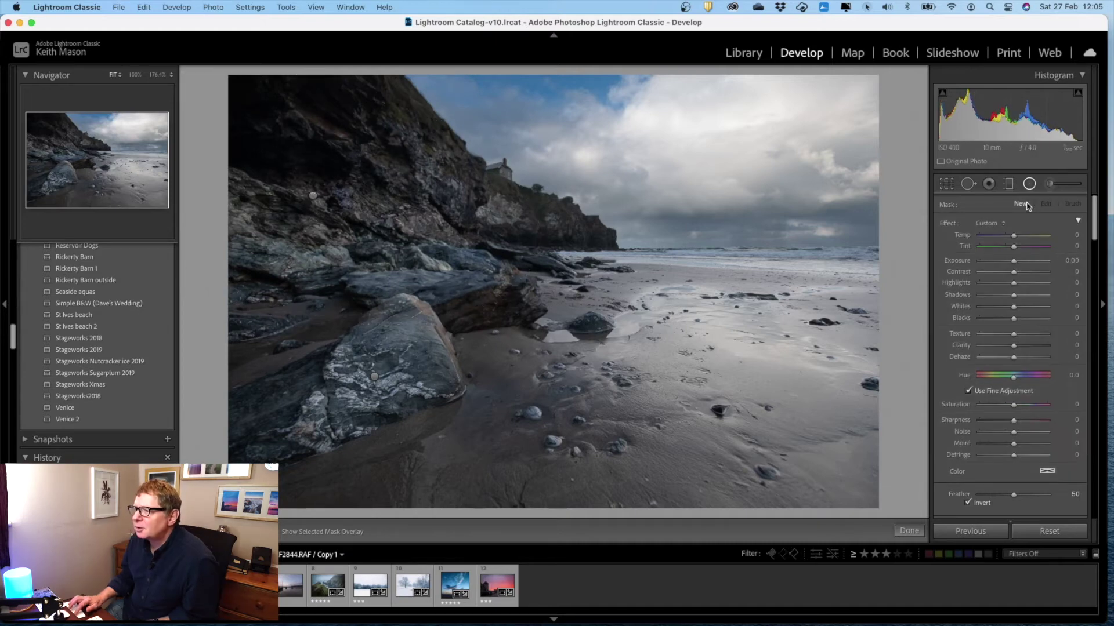
left_click_drag(220, 73, 352, 161)
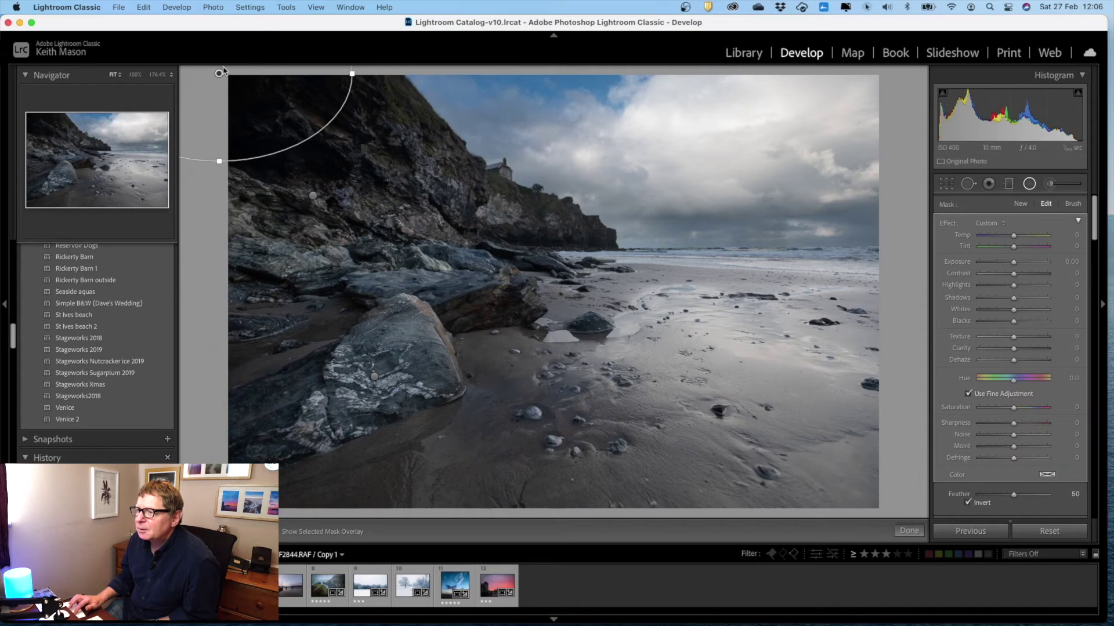
left_click_drag(250, 107, 283, 91)
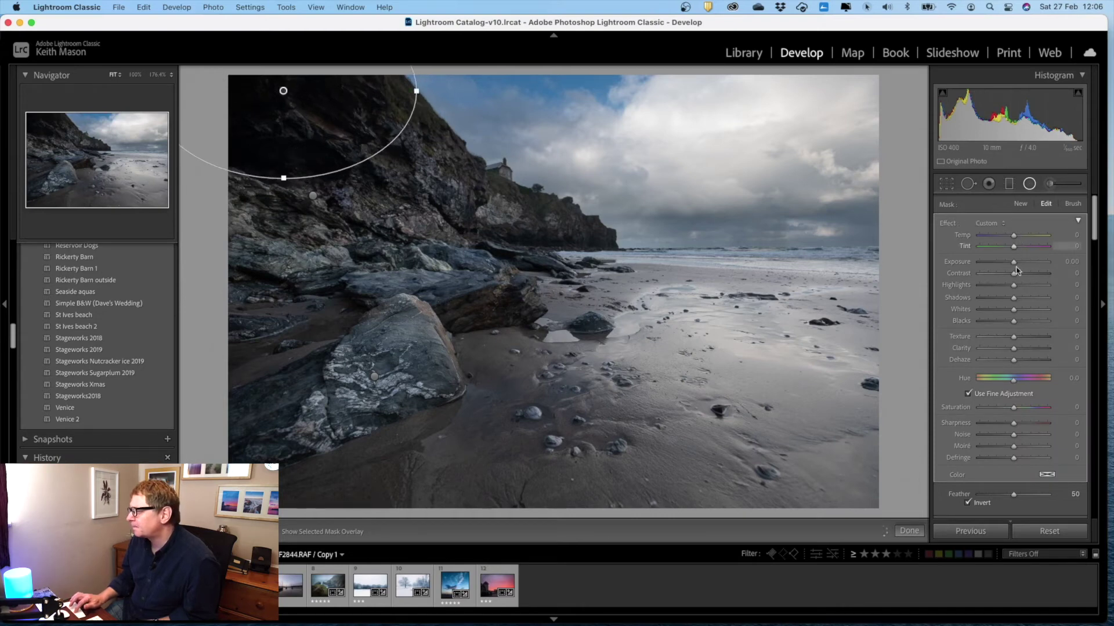
left_click_drag(1014, 265, 1015, 267)
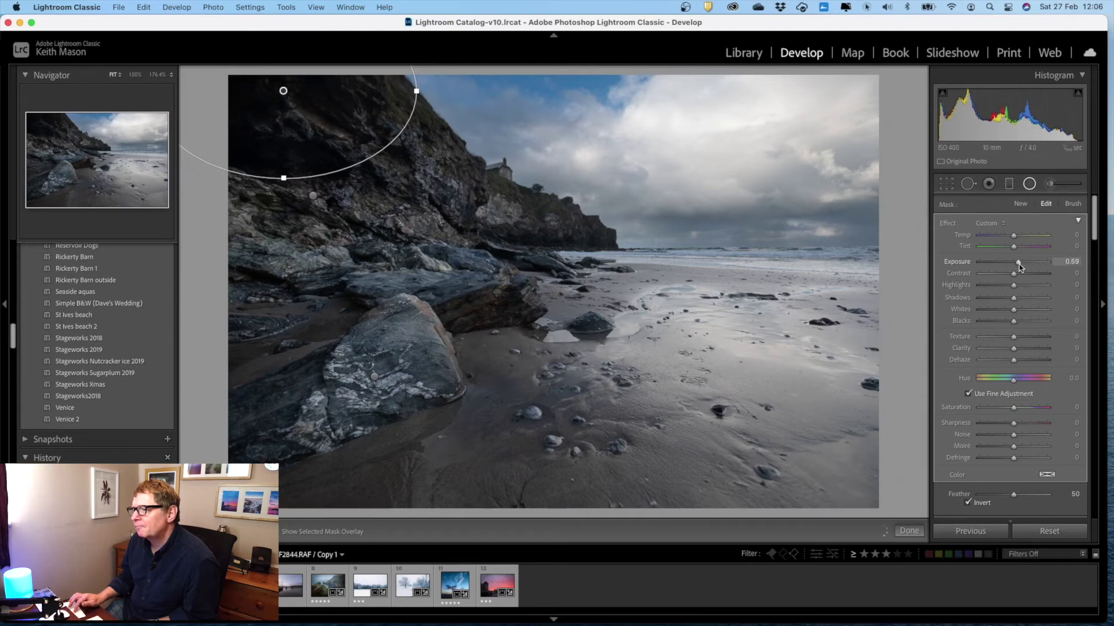
left_click_drag(1025, 266, 1022, 266)
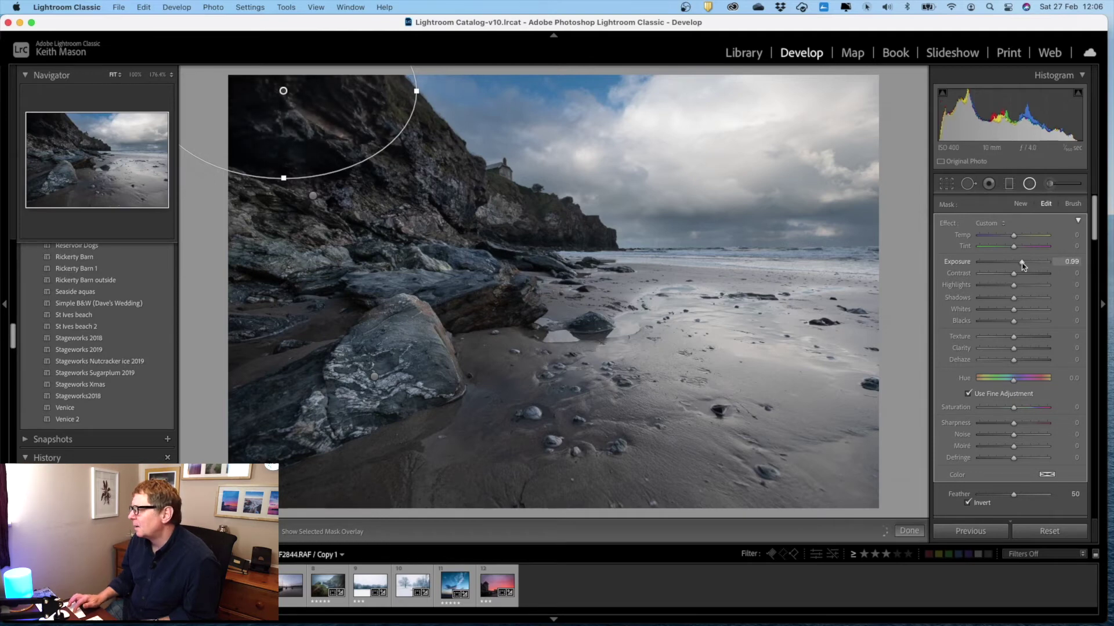
left_click(1030, 184)
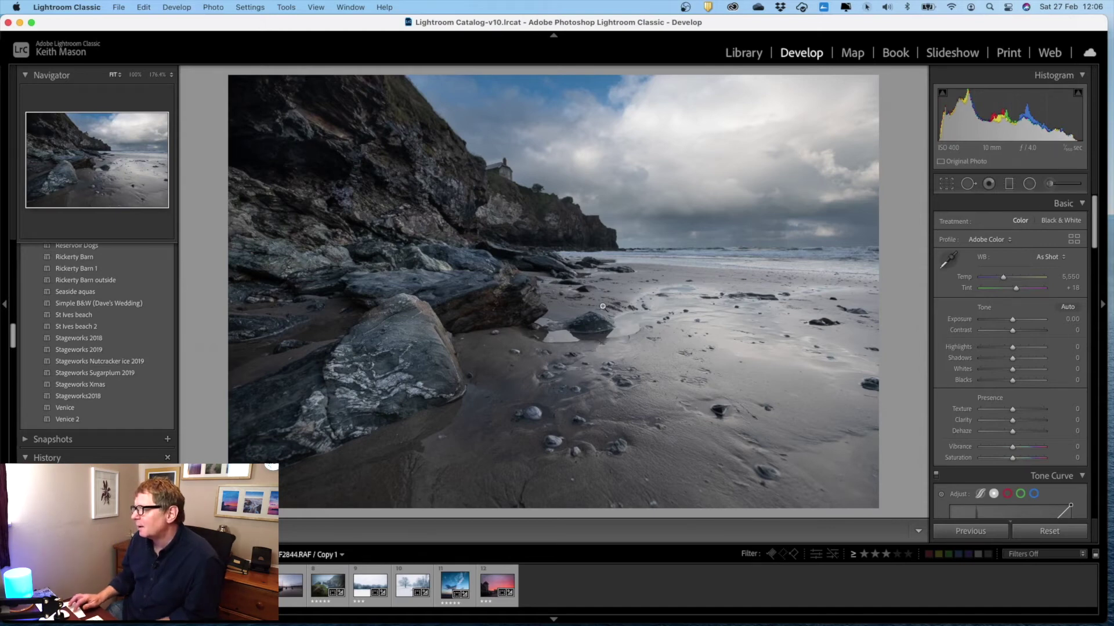
Step: Warm the foreground sand with a wide radial filter set to Temp +37
left_click(1029, 184)
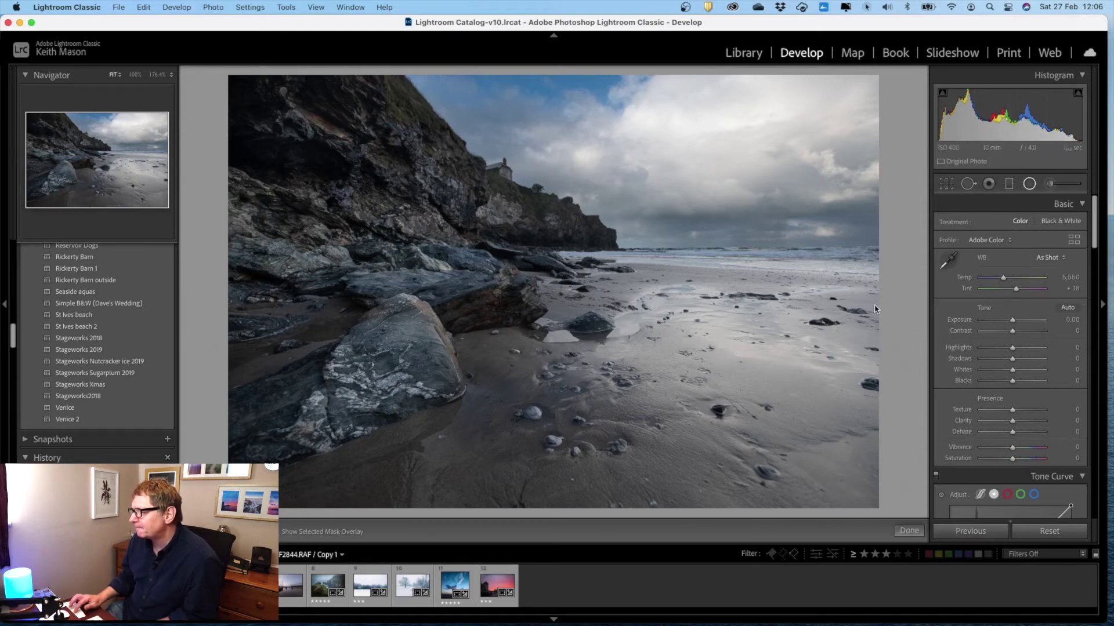
left_click_drag(819, 379, 821, 407)
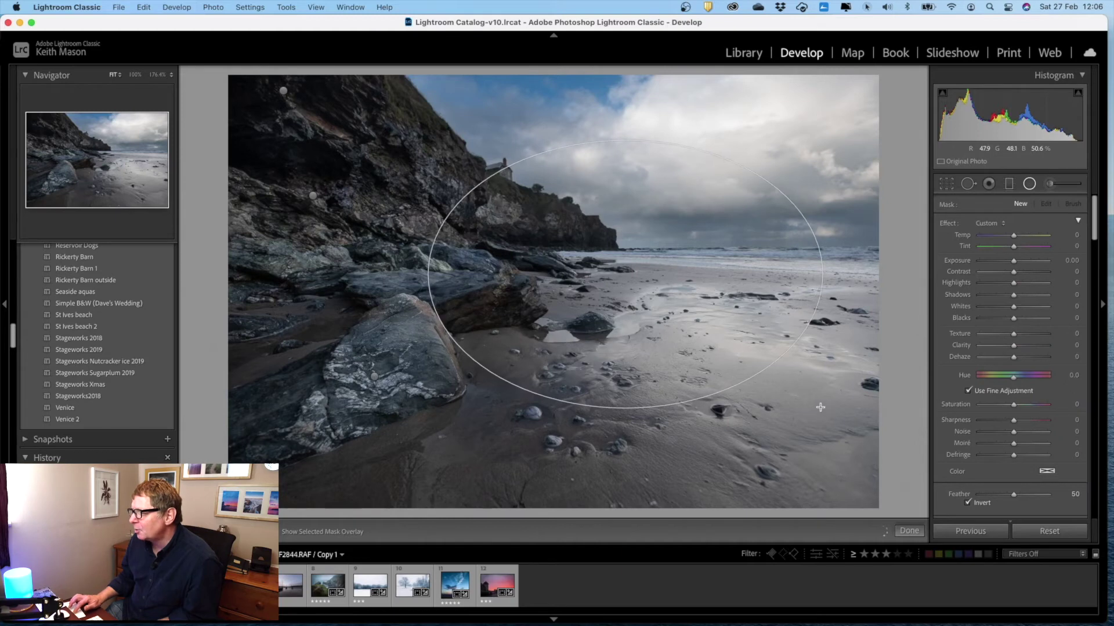
left_click_drag(627, 276, 656, 392)
left_click_drag(851, 391, 926, 390)
left_click_drag(660, 405, 696, 401)
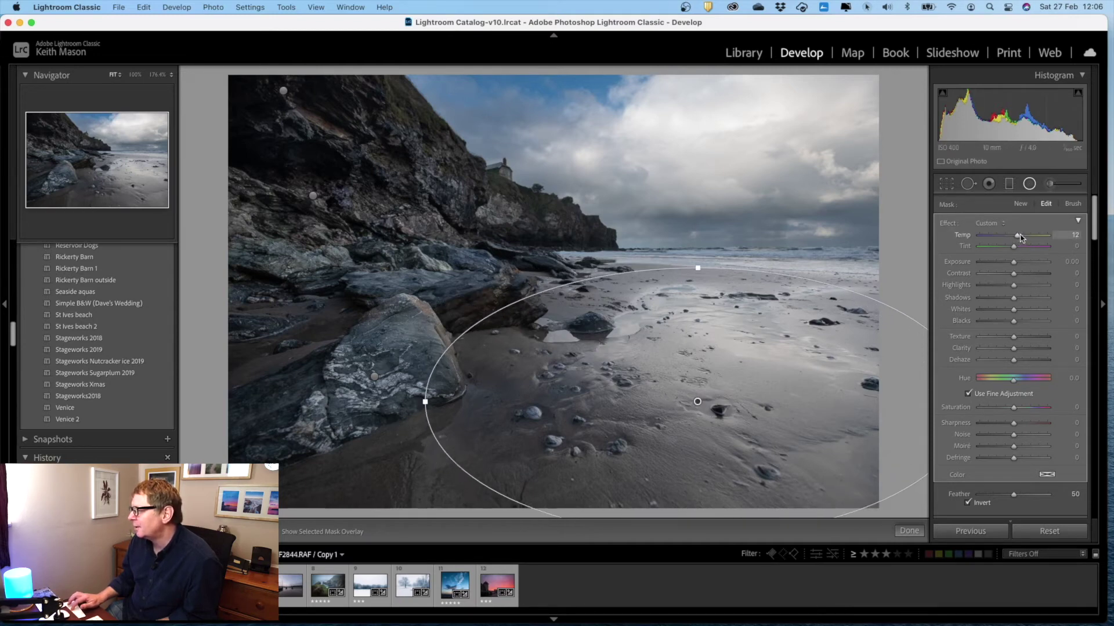
left_click_drag(1022, 237, 1026, 238)
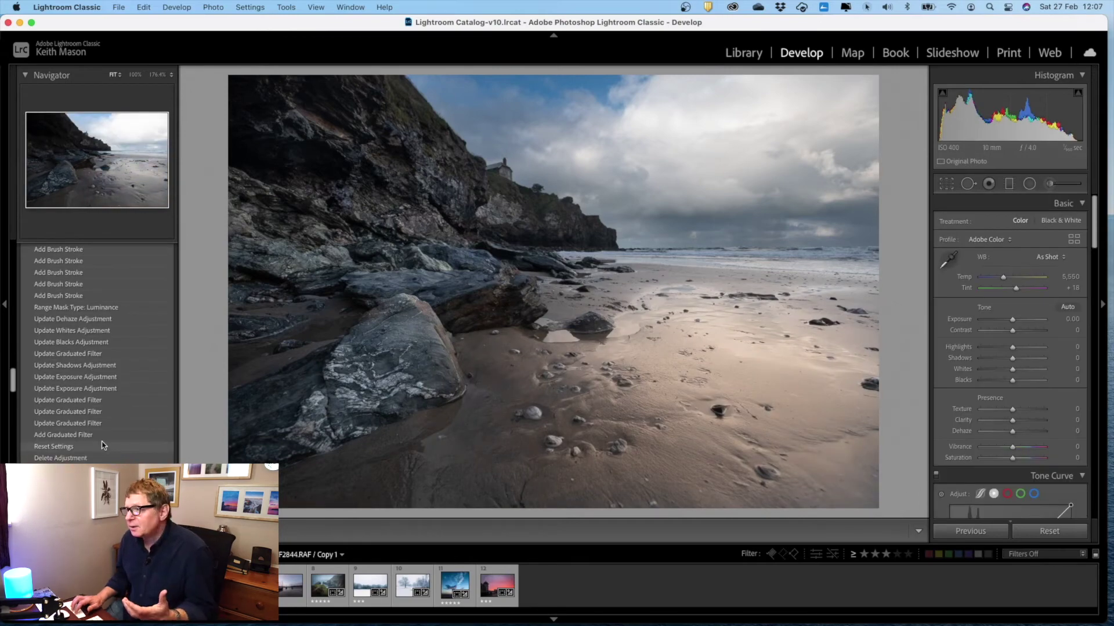
Step: Compare the beach photo unedited via Reset Settings, then return to the edited history step
left_click(104, 445)
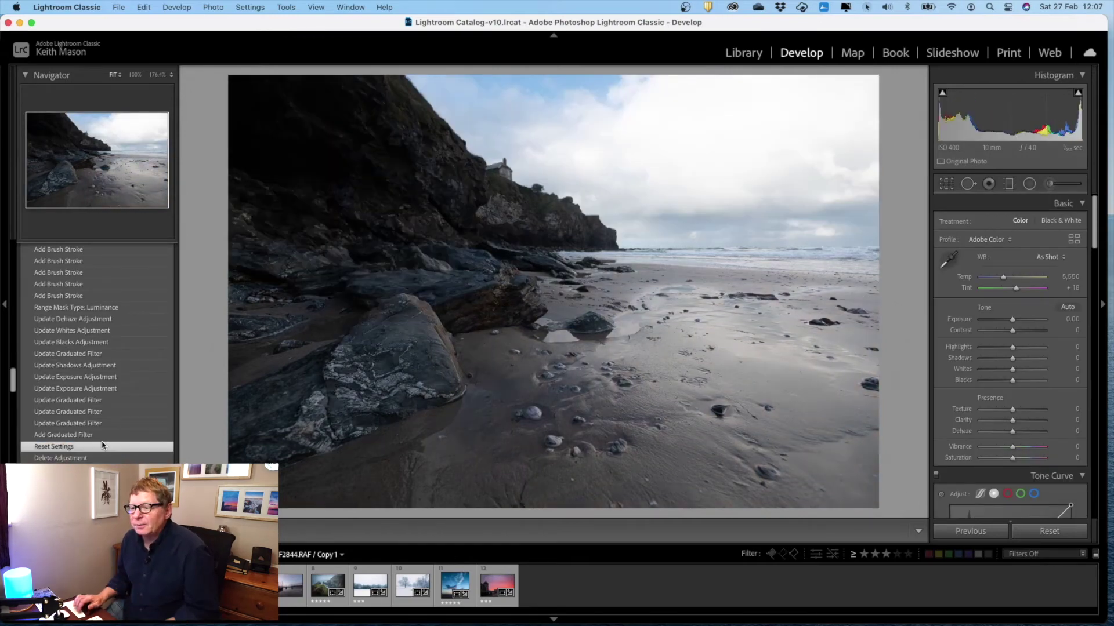
scroll(102, 429, "down", 10)
scroll(98, 411, "down", 3)
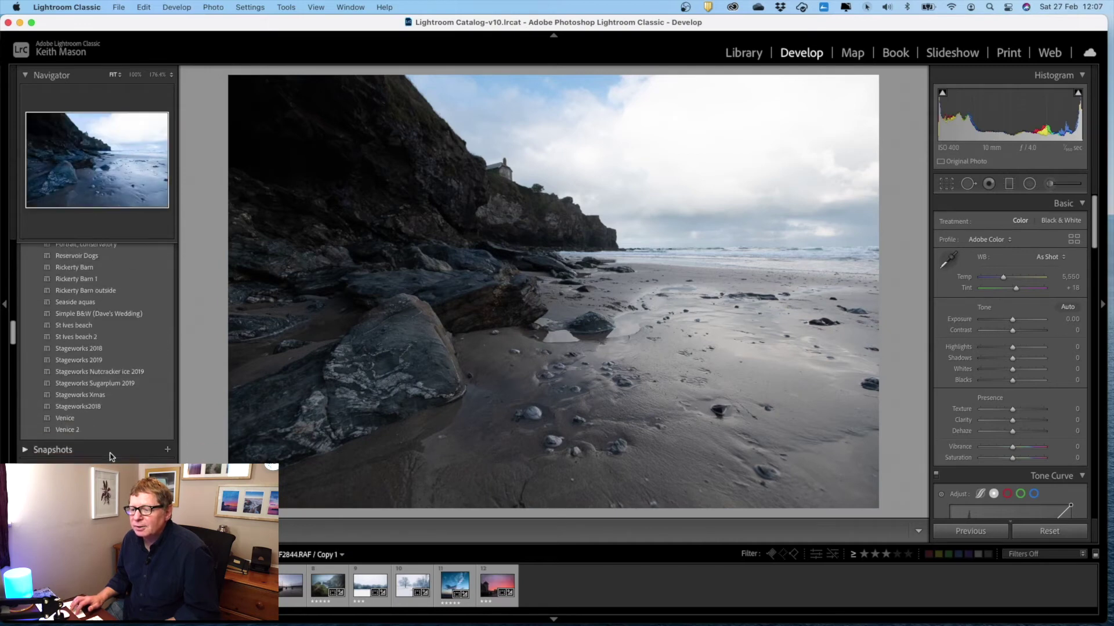
left_click(104, 454)
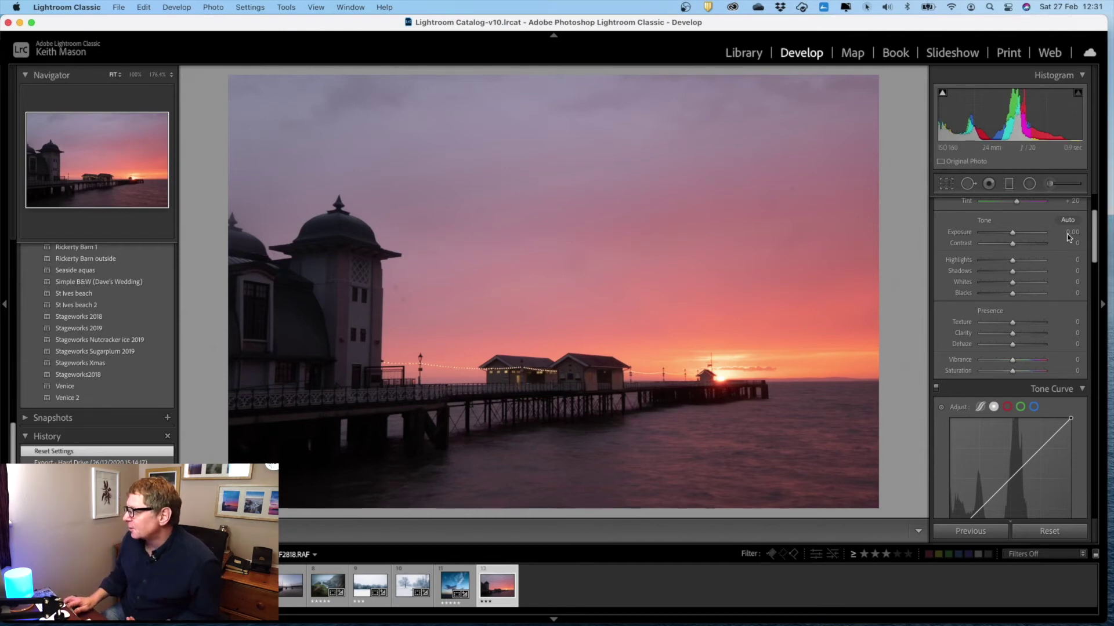
Step: Place a radial filter around the pier sunset with Dehaze −37 and Exposure −0.93
left_click(1030, 184)
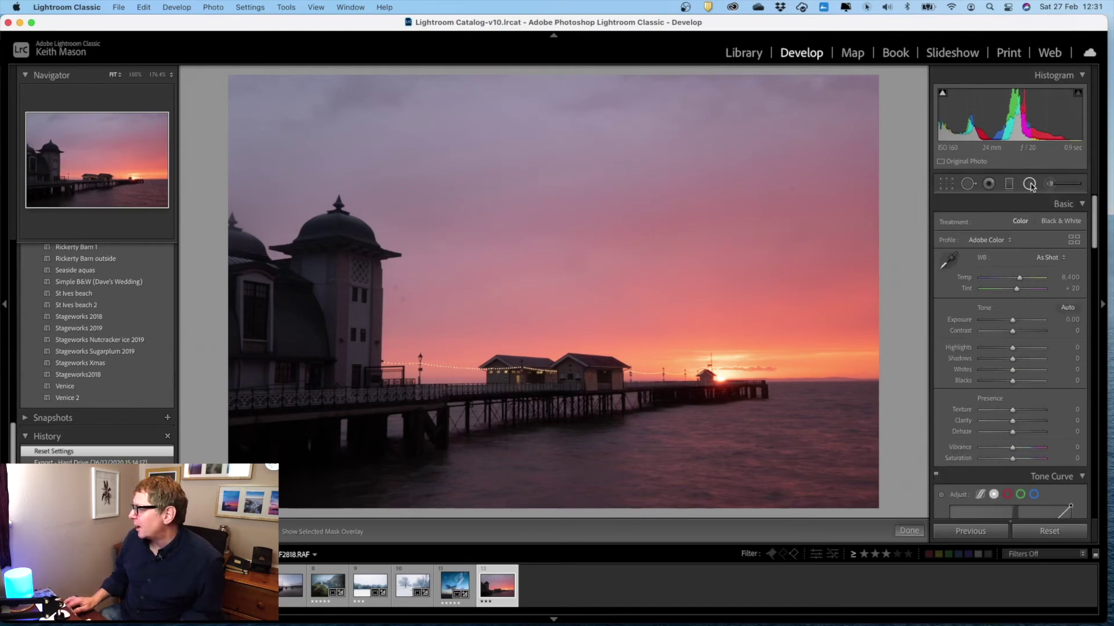
left_click_drag(471, 324, 780, 359)
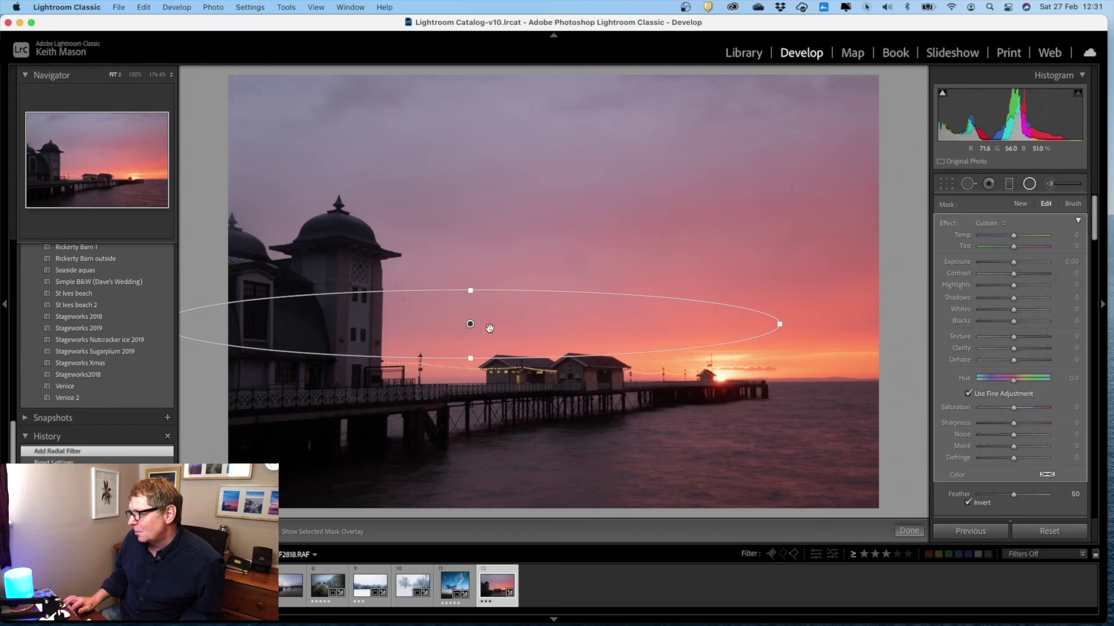
left_click_drag(468, 323, 851, 373)
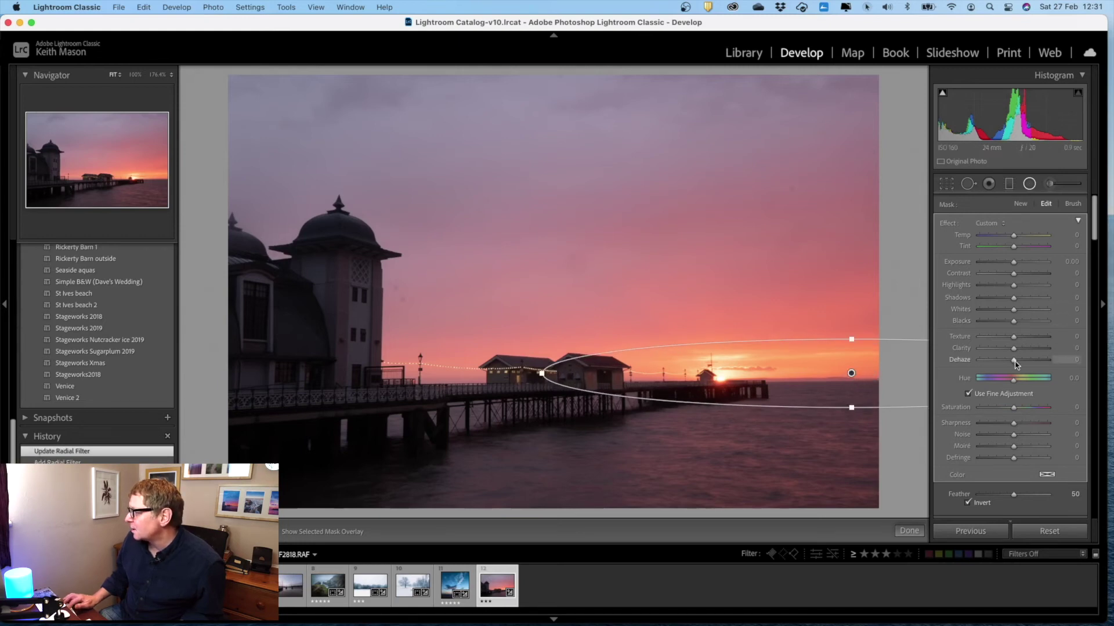
left_click_drag(1006, 364, 1002, 364)
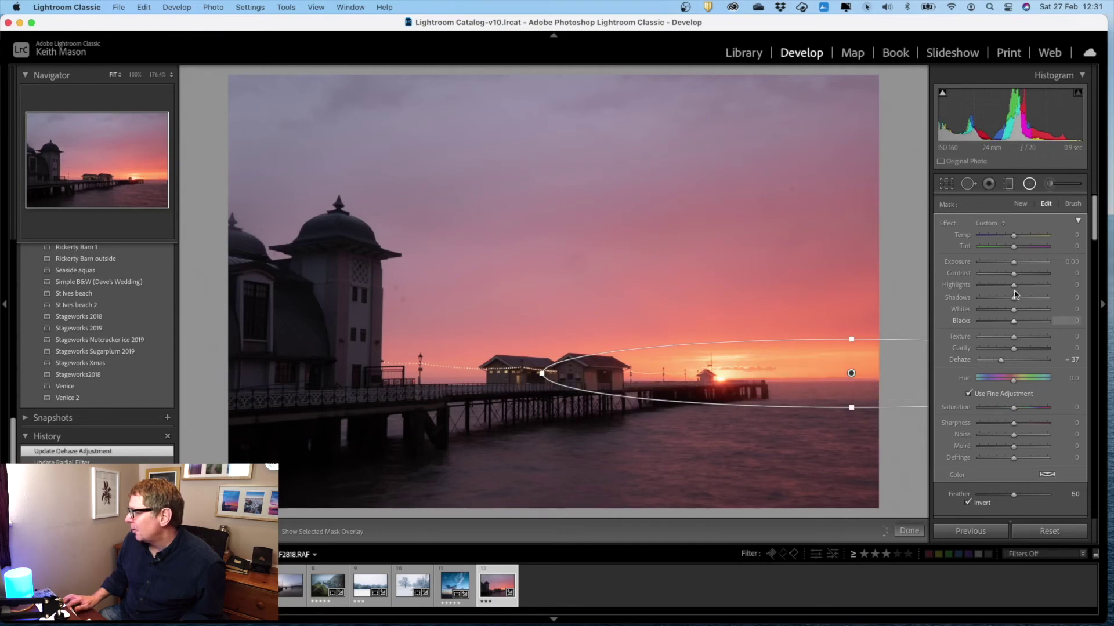
left_click_drag(1013, 262, 1007, 265)
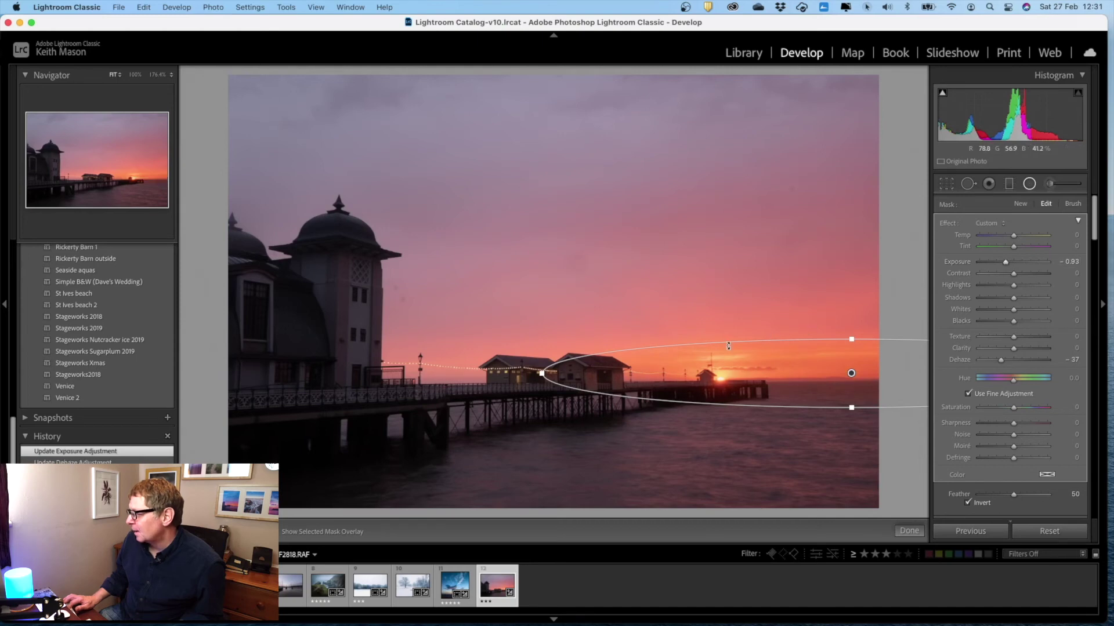
Step: Make the pier filter's ellipse taller and nudge it slightly lower over the sun
left_click_drag(851, 339, 852, 329)
left_click(852, 373)
left_click_drag(852, 373, 853, 377)
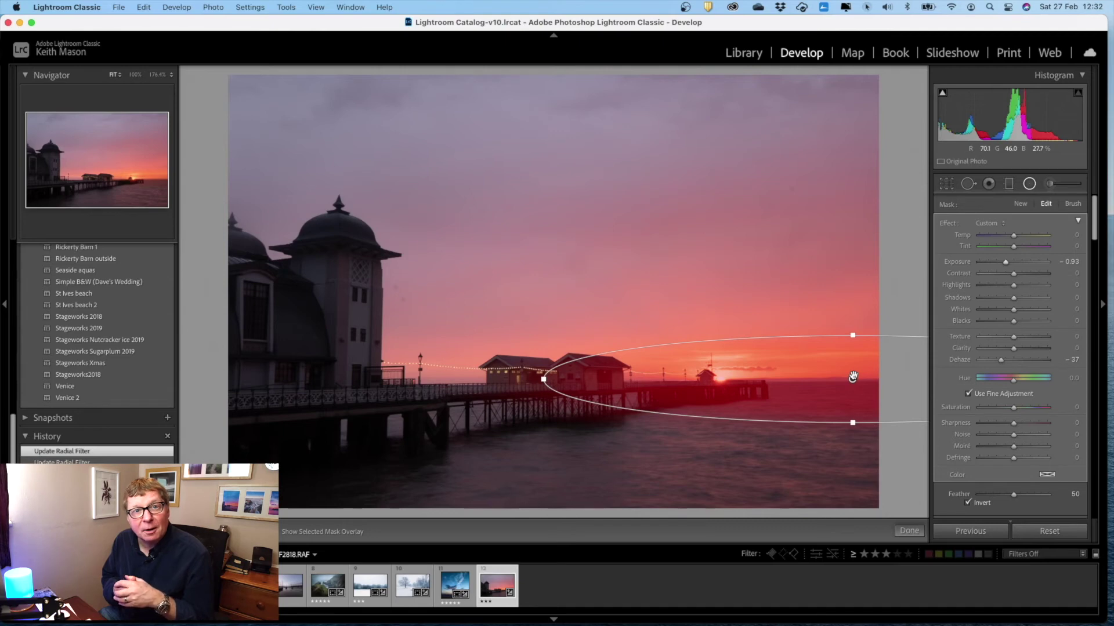
Step: Close the pier photo's radial filter with Shift+M
key("shift+m")
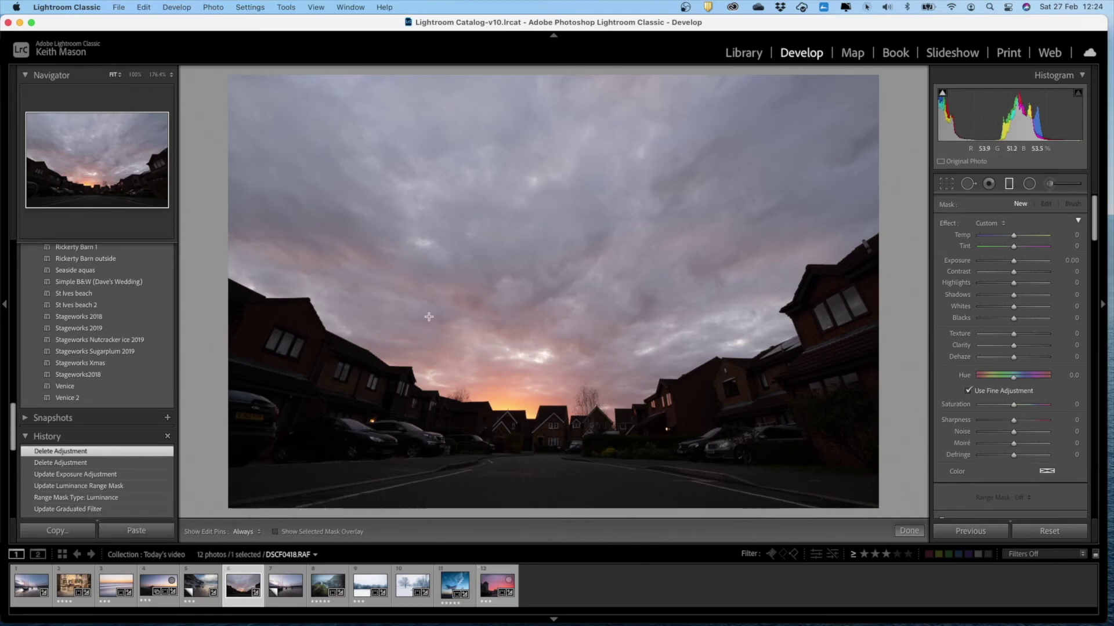
Step: Raise the suburban street photo's global Exposure to +1.65
left_click(1010, 182)
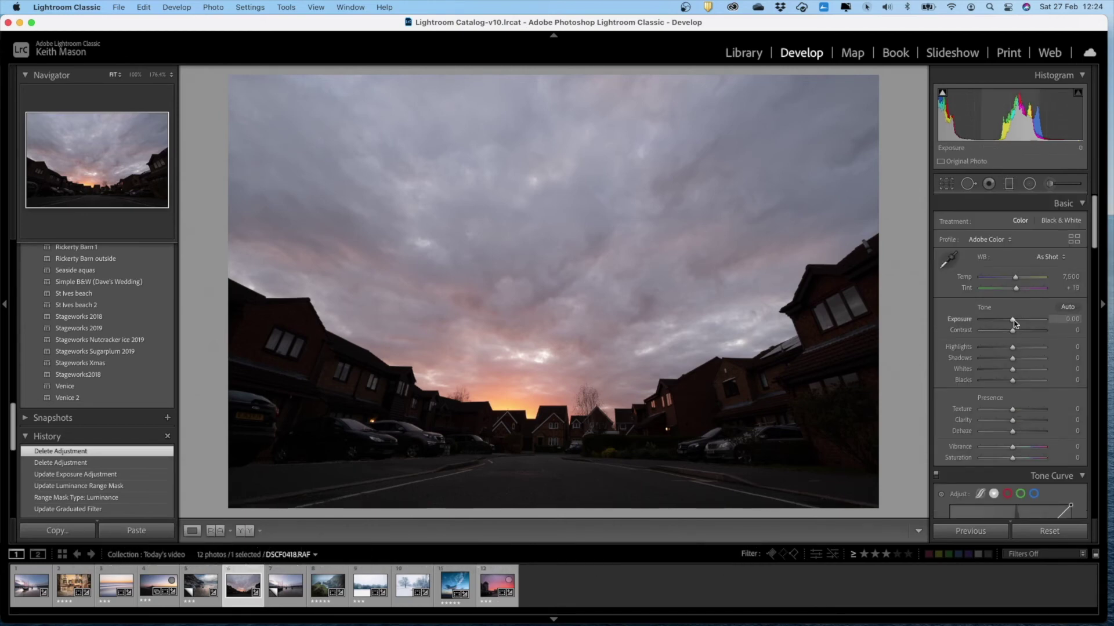
left_click_drag(1015, 324, 1023, 321)
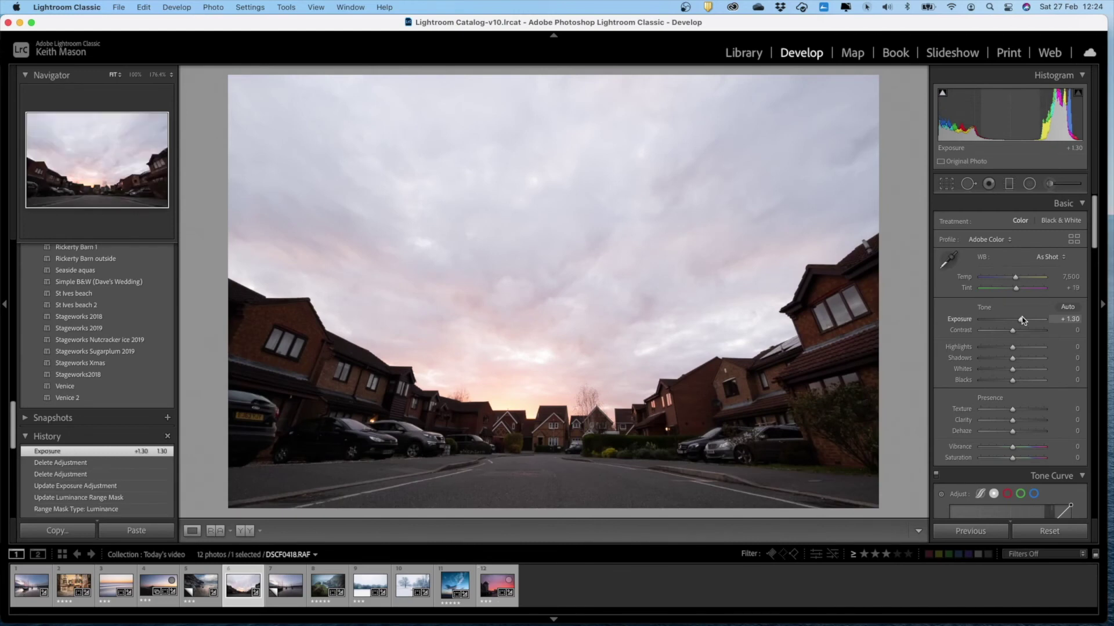
left_click_drag(1022, 321, 1024, 322)
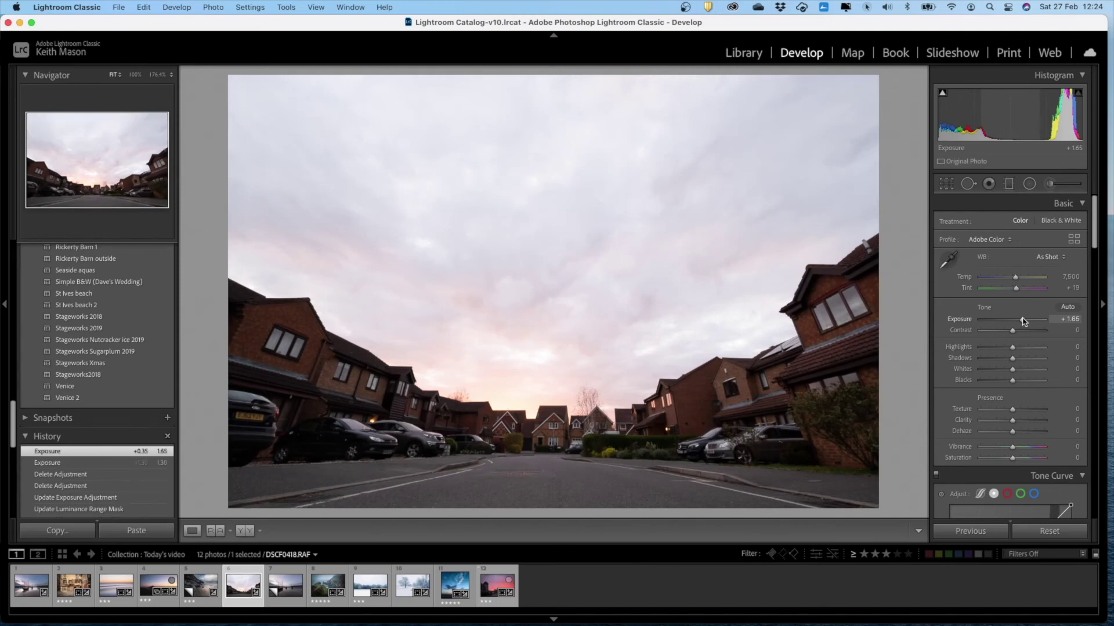
left_click(1009, 183)
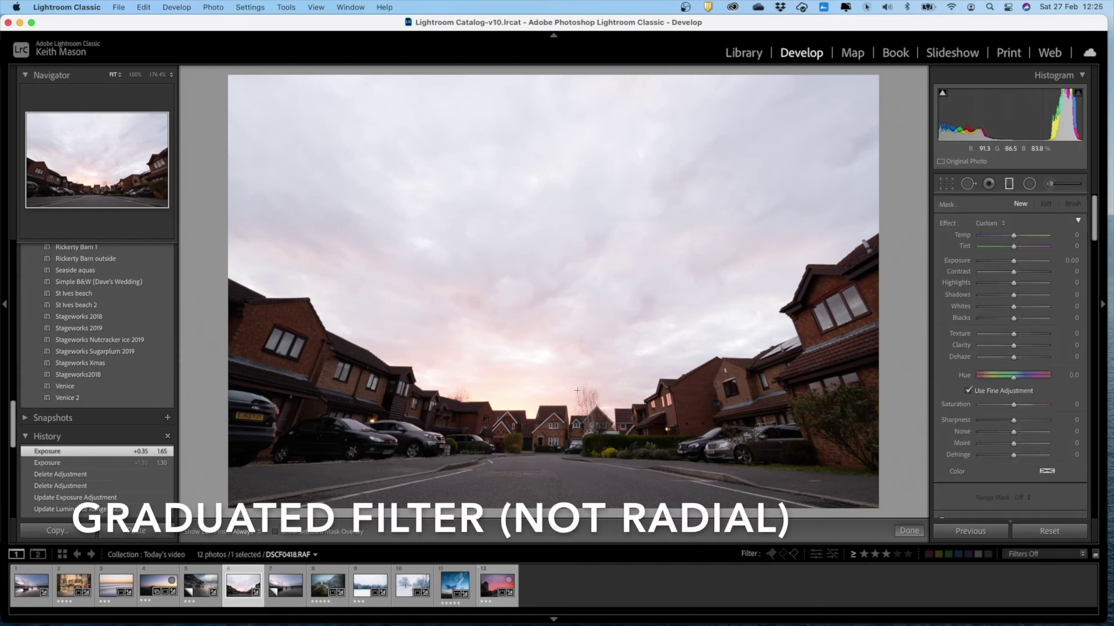
Step: Drag a graduated filter over the sky to just below the rooftops and check its mask
left_click_drag(578, 393, 567, 422)
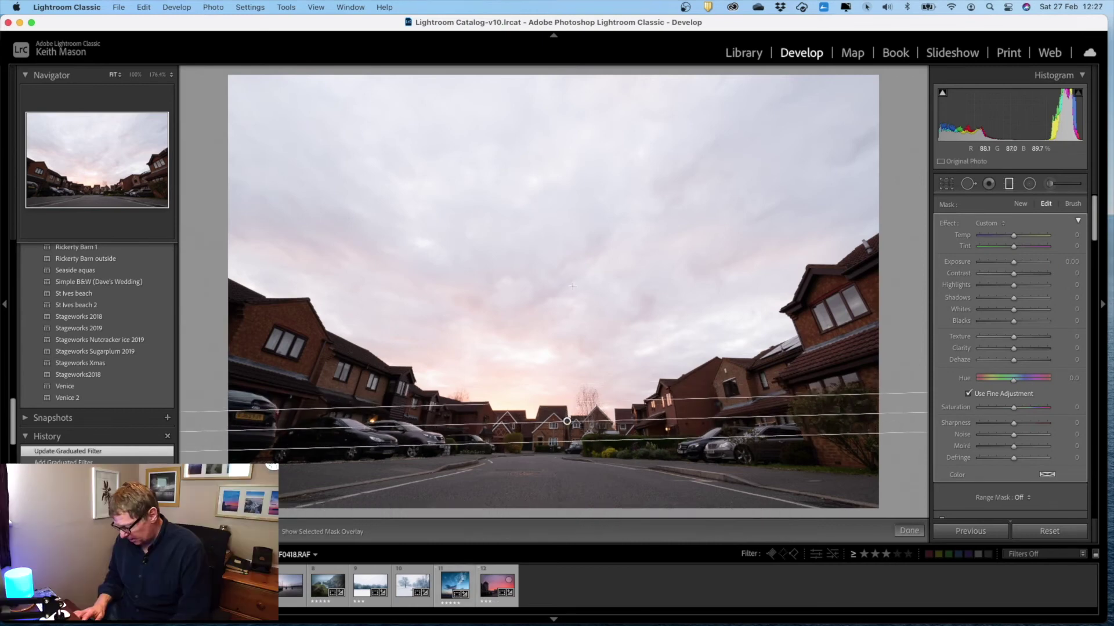
key("o")
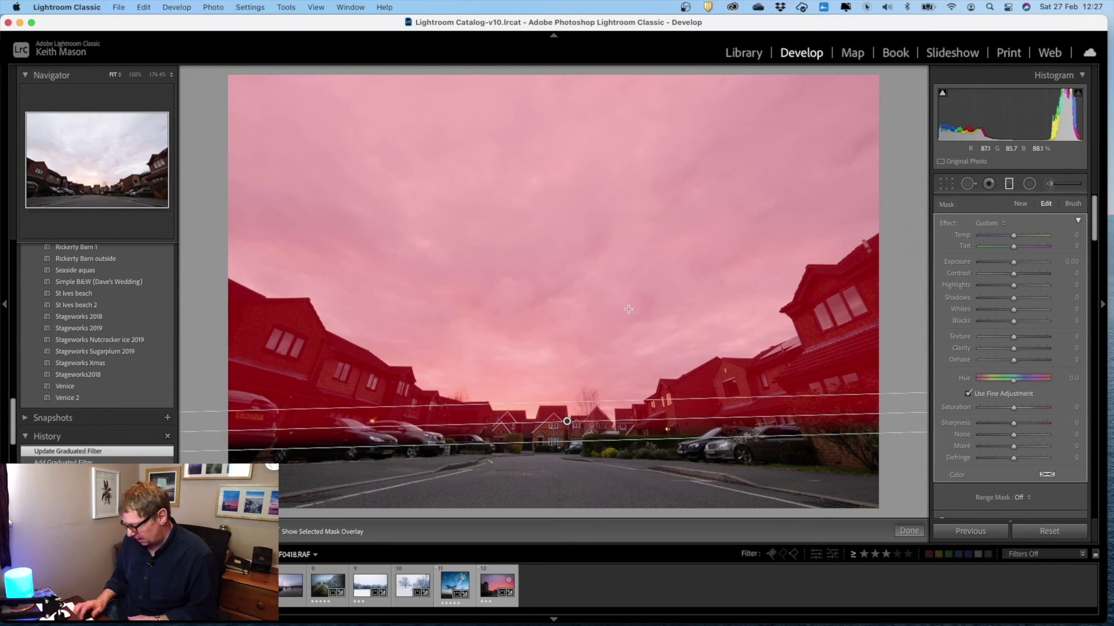
key("o")
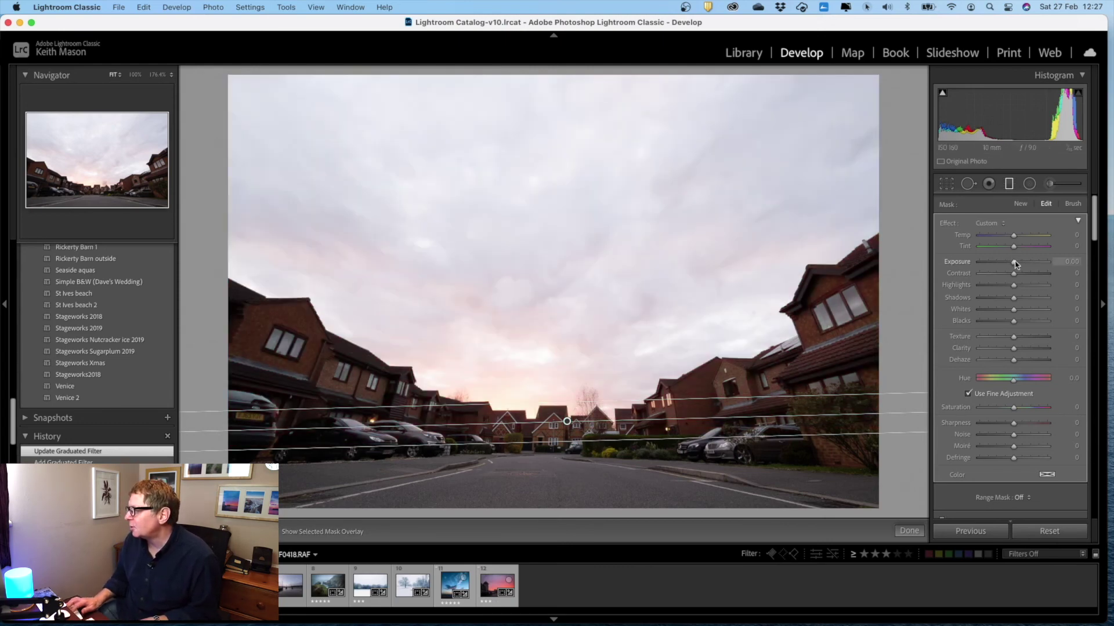
Step: Set the sky filter to Exposure −1.78, Dehaze 10, Shadows 16 and Whites 21
left_click_drag(1015, 264, 999, 266)
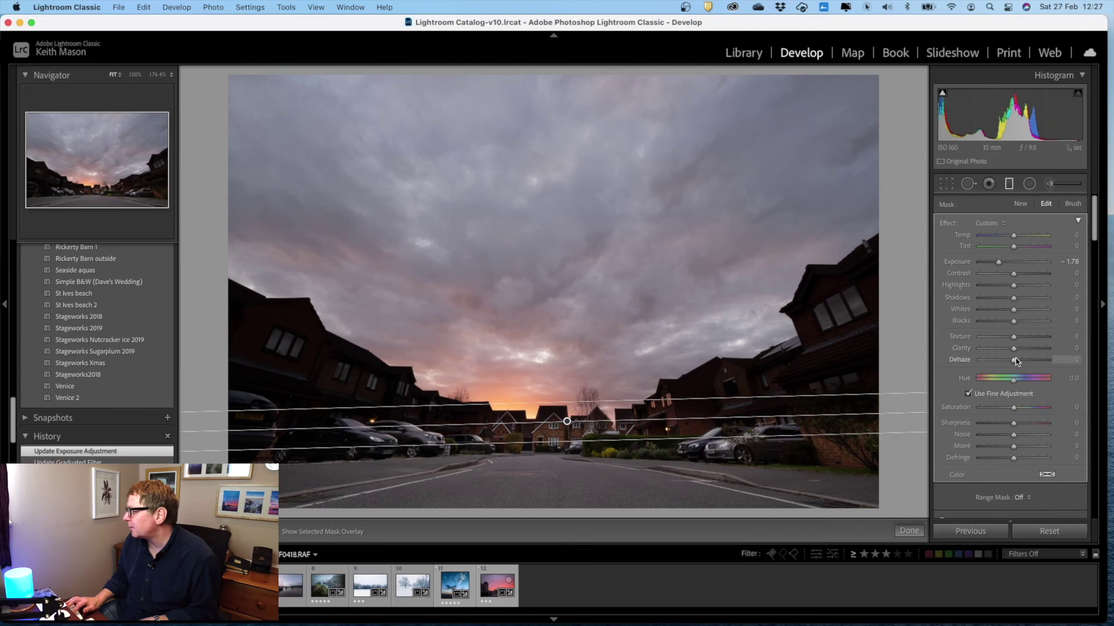
left_click_drag(1017, 360, 1016, 361)
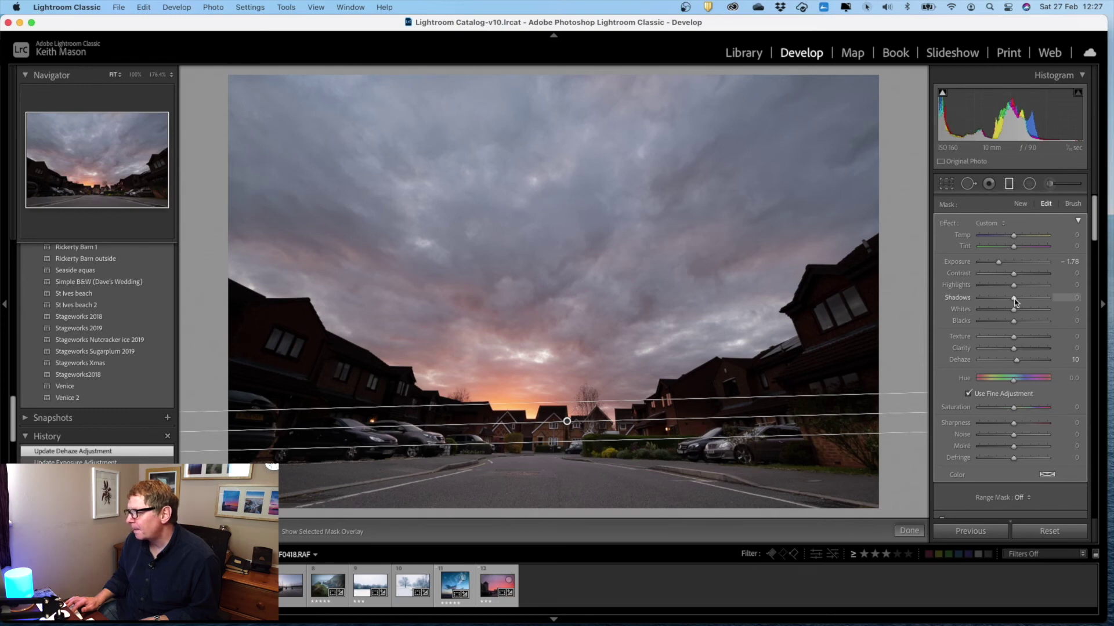
left_click_drag(1015, 301, 1020, 300)
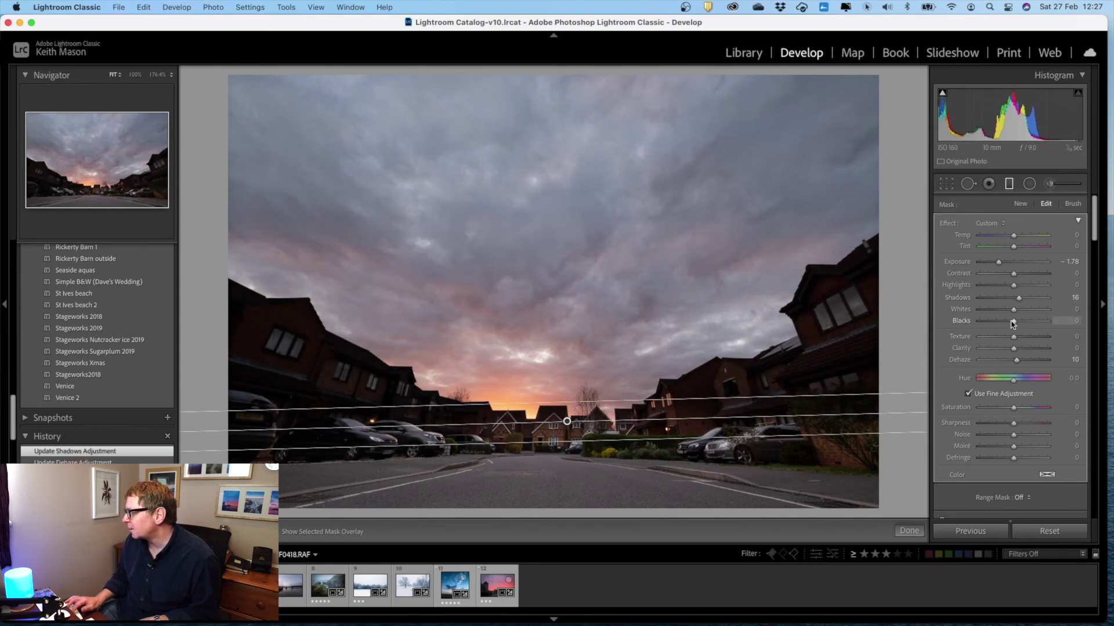
left_click_drag(1014, 310, 1012, 323)
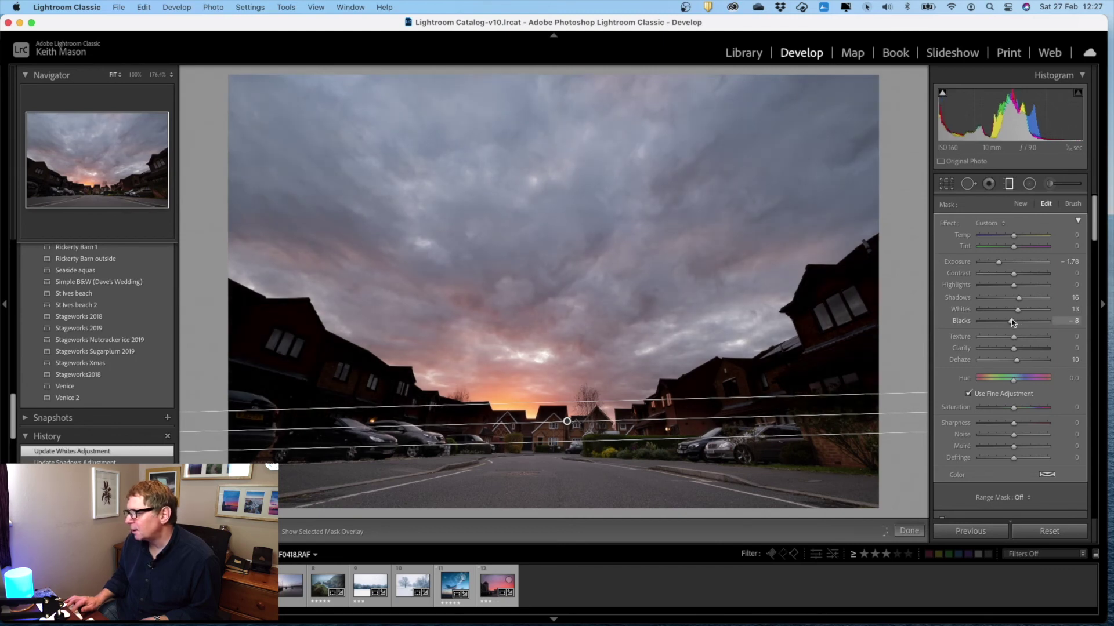
left_click_drag(1020, 314, 1021, 313)
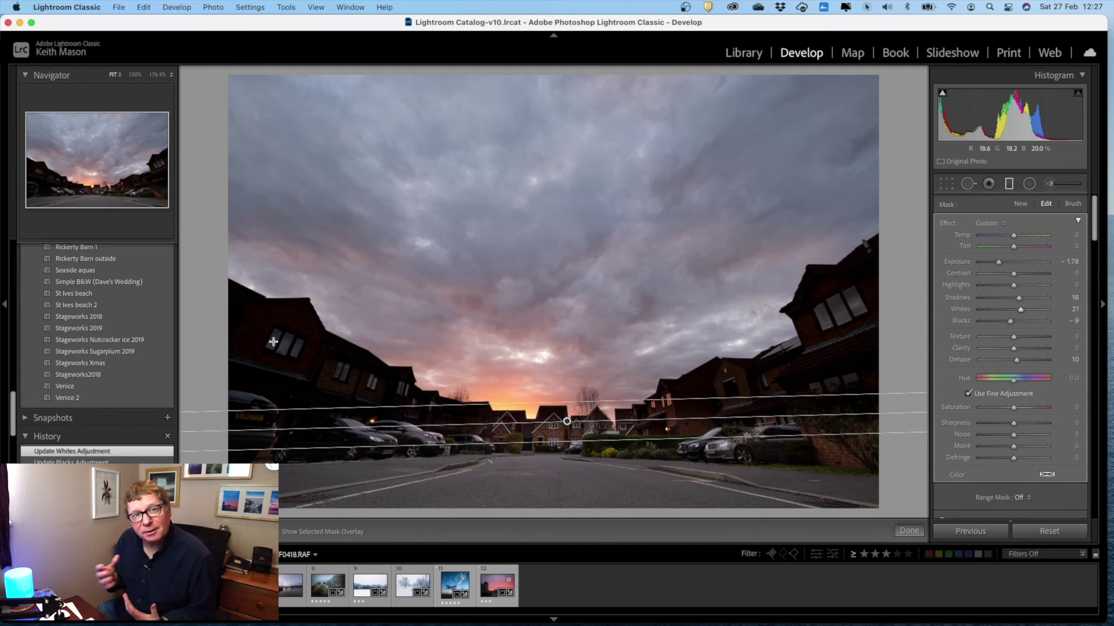
Step: Limit the sky filter with a Luminance range mask at 13/100 and nudge it slightly lower
left_click(1016, 497)
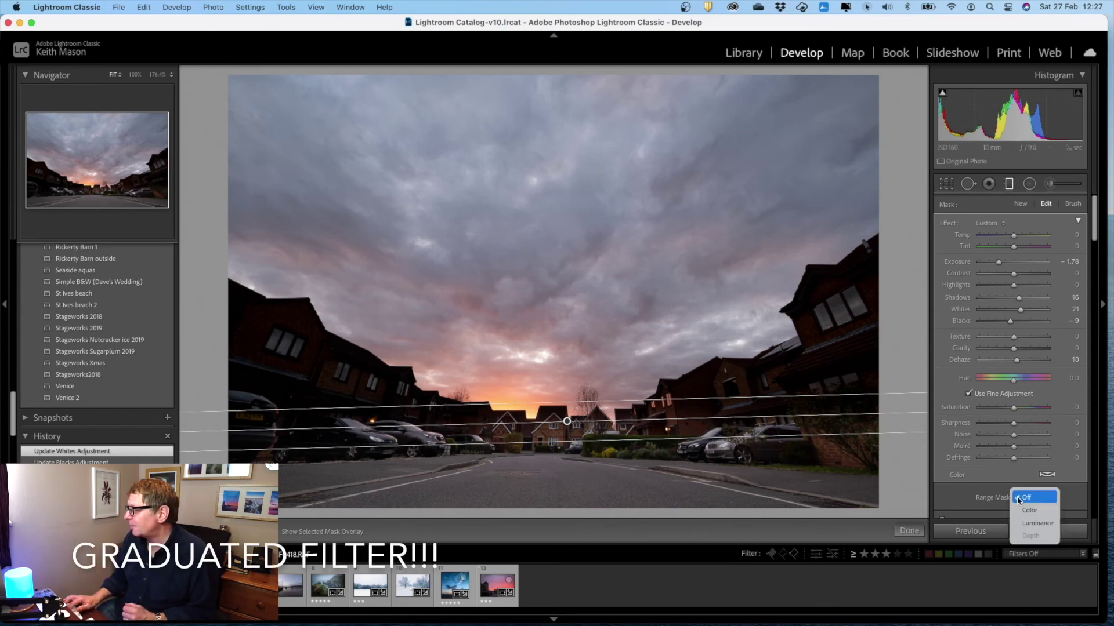
left_click(1021, 497)
left_click(1019, 497)
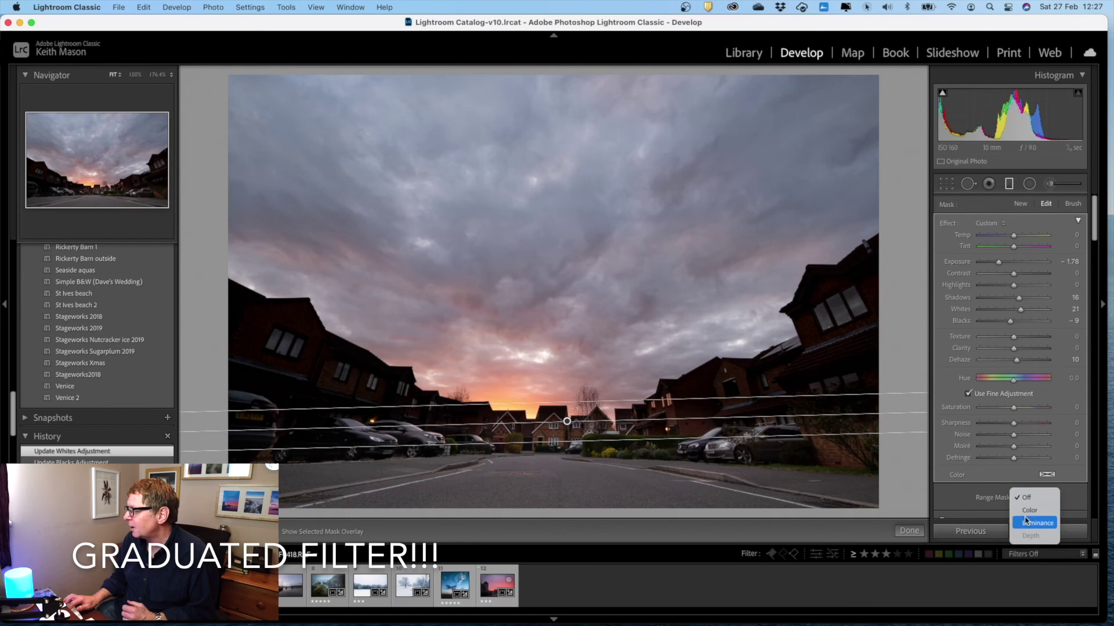
left_click(1021, 498)
left_click(1019, 497)
left_click(1019, 519)
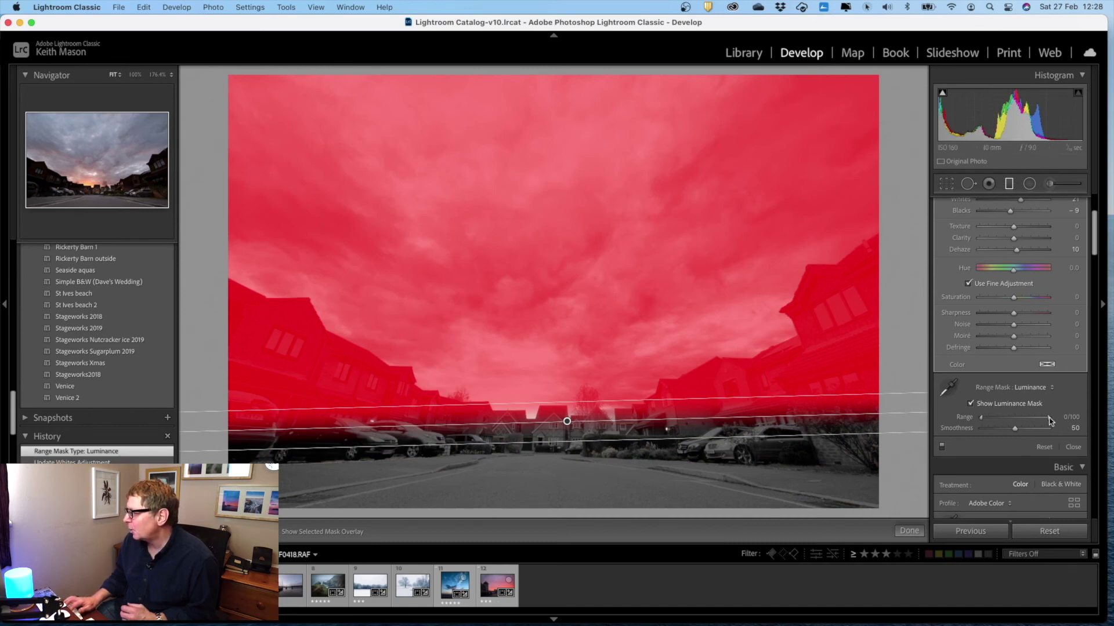
left_click_drag(981, 419, 983, 421)
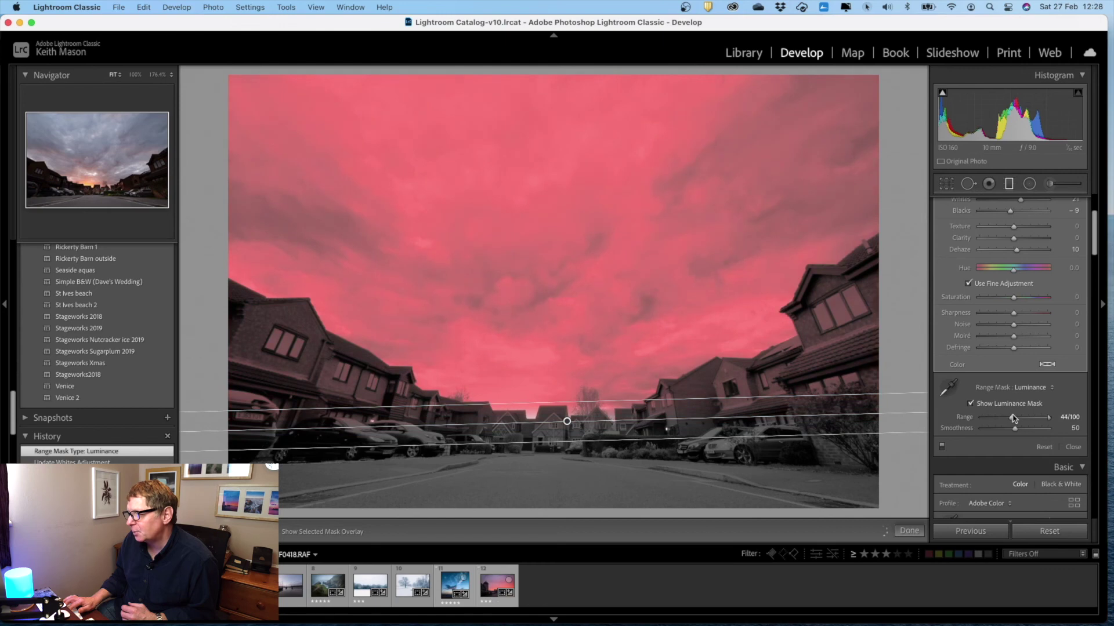
left_click_drag(1014, 418, 1015, 418)
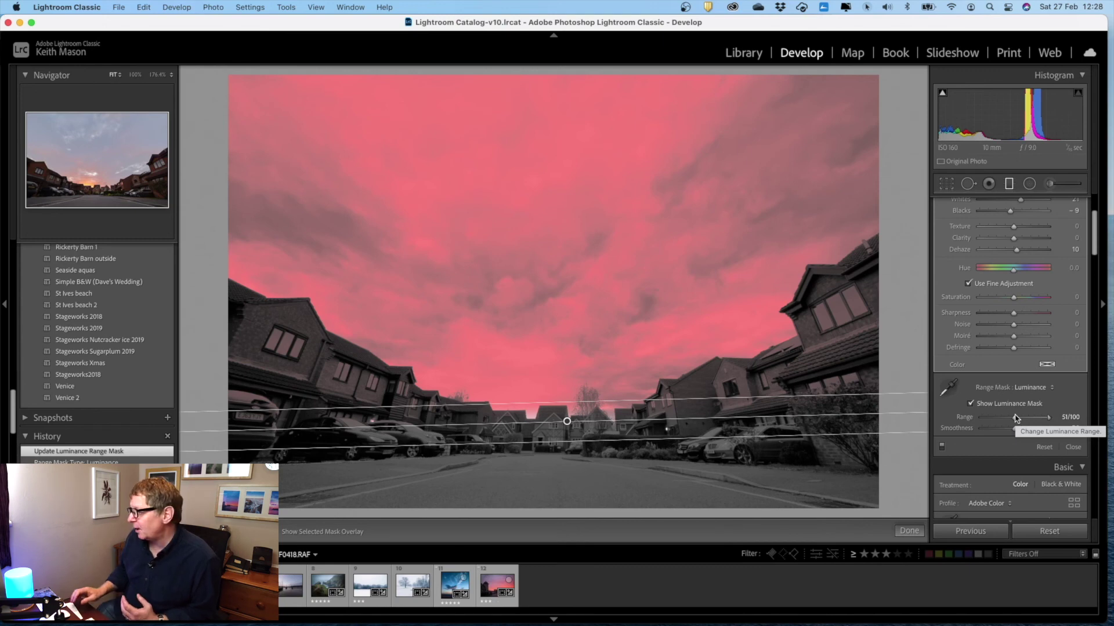
left_click_drag(567, 422, 567, 425)
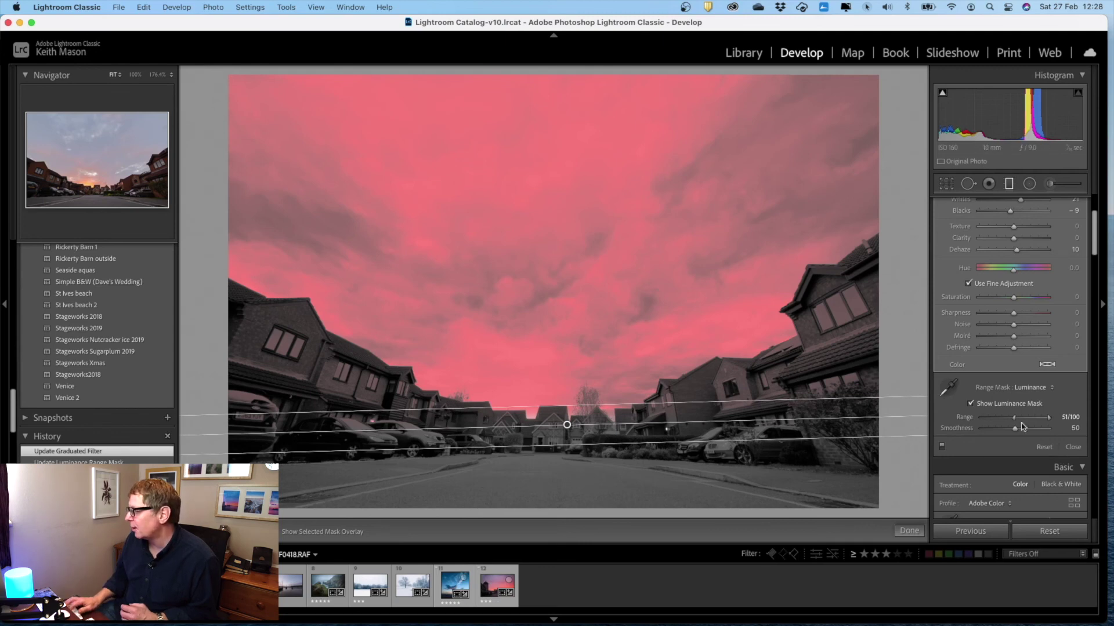
left_click_drag(1014, 417, 986, 417)
Step: Finish the sky filter and lift the photo's global Shadows to +30
left_click(971, 403)
scroll(976, 389, "up", 1)
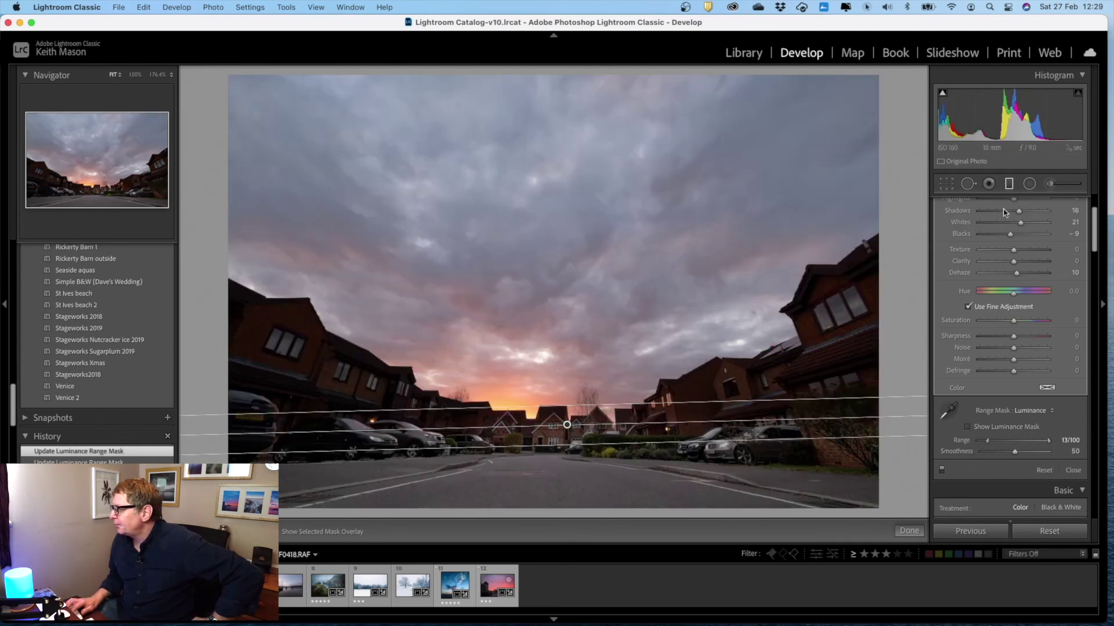
left_click(1007, 185)
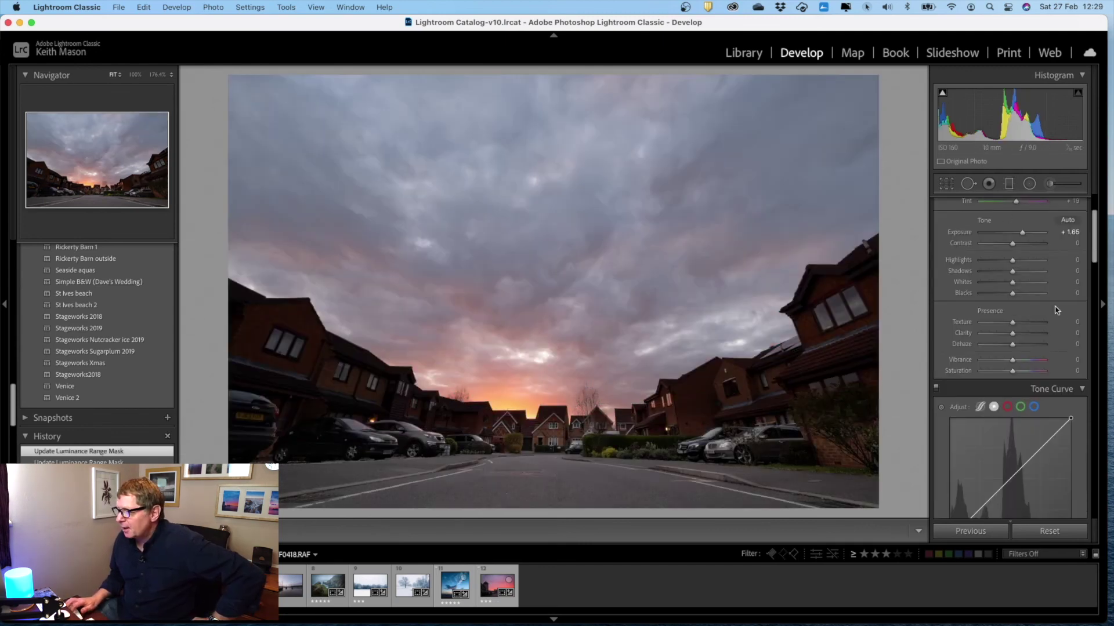
left_click_drag(1016, 273, 1022, 273)
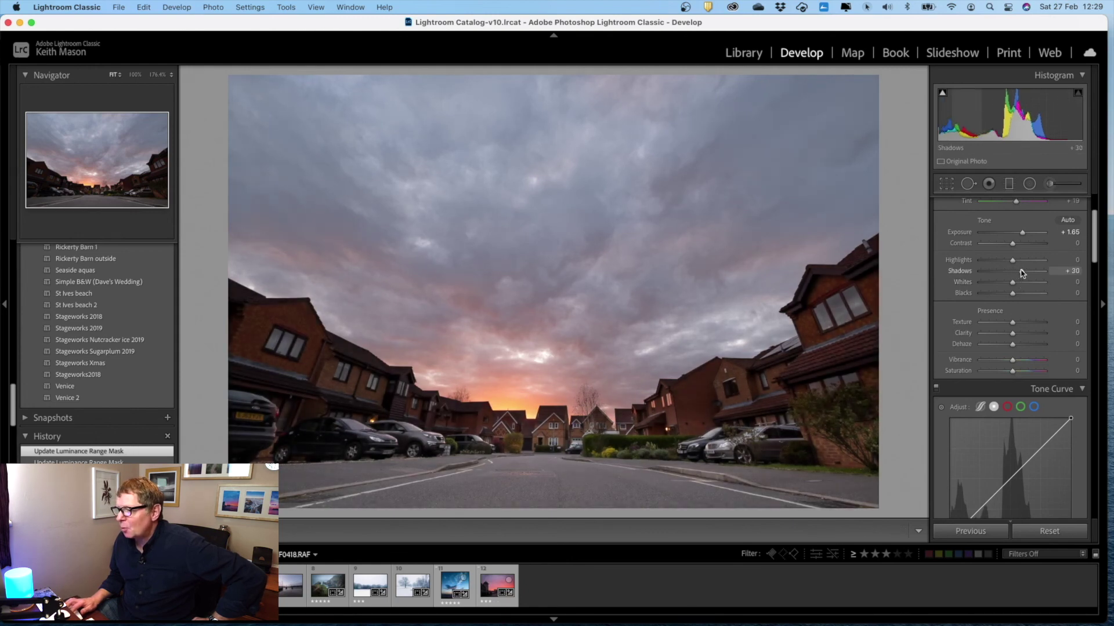